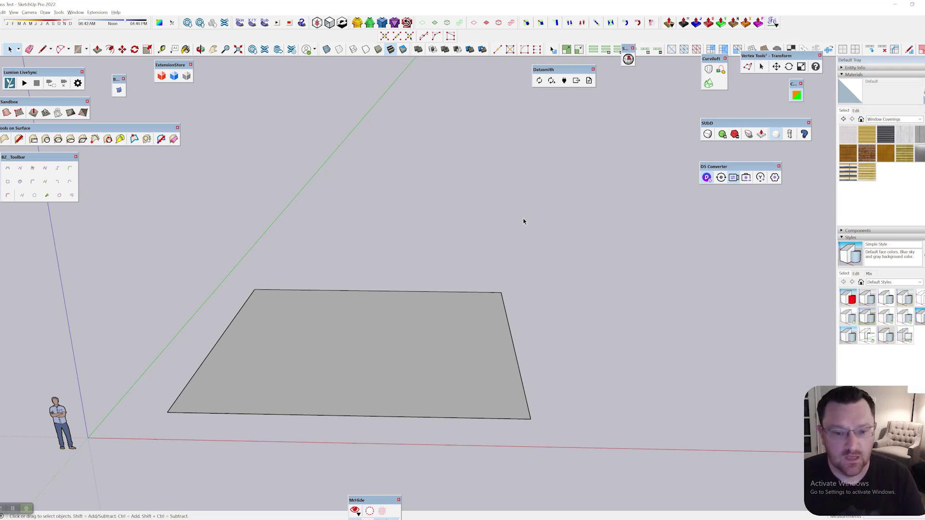
# Step: Move the floating MrHide toolbar out of the way of the ground plane model
pyautogui.scroll(4, 296, 292)
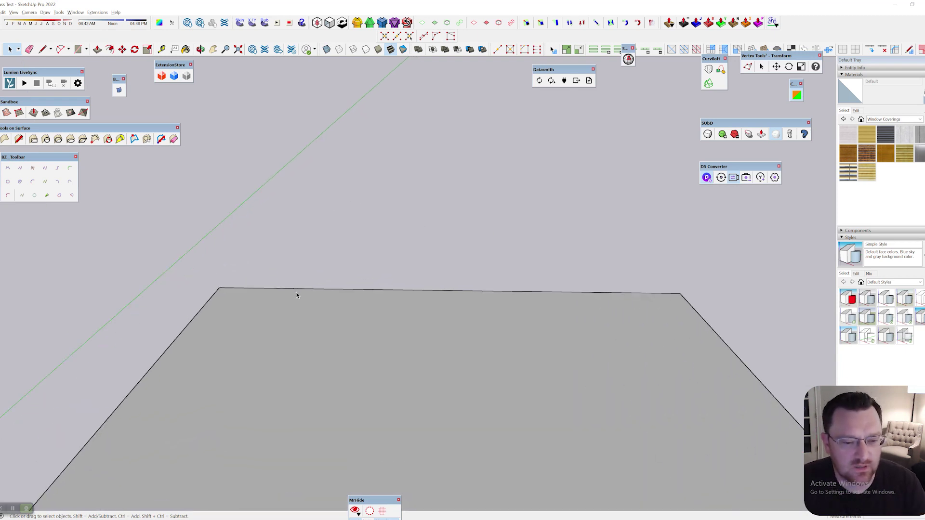
pyautogui.scroll(-6, 296, 293)
pyautogui.moveTo(314, 299); pyautogui.dragTo(394, 270, button='middle')
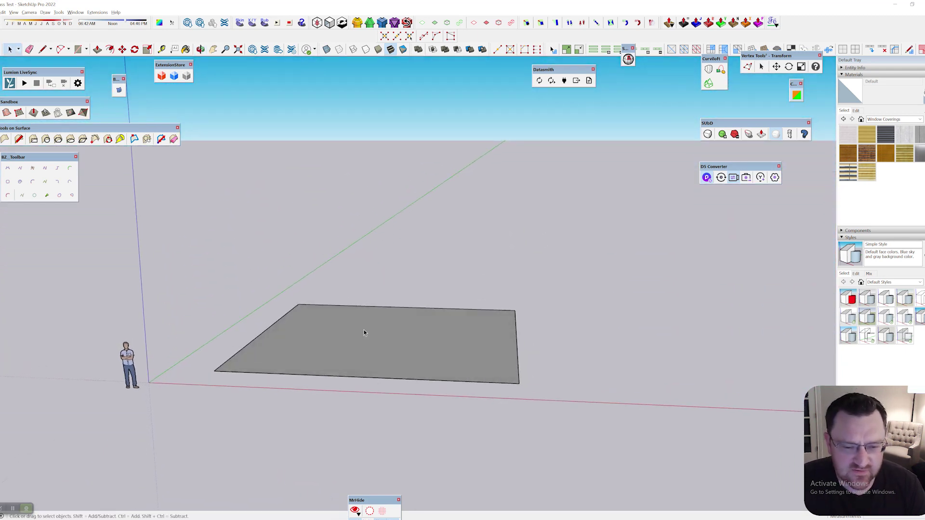
pyautogui.moveTo(377, 500); pyautogui.dragTo(81, 504)
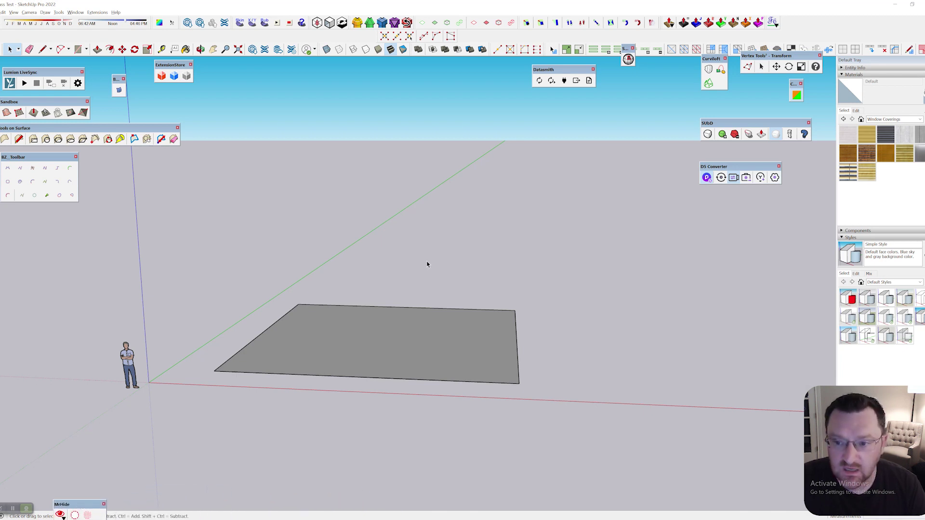
# Step: Switch to D5 Render and deselect the Grass Test.skp model
pyautogui.click(437, 518)
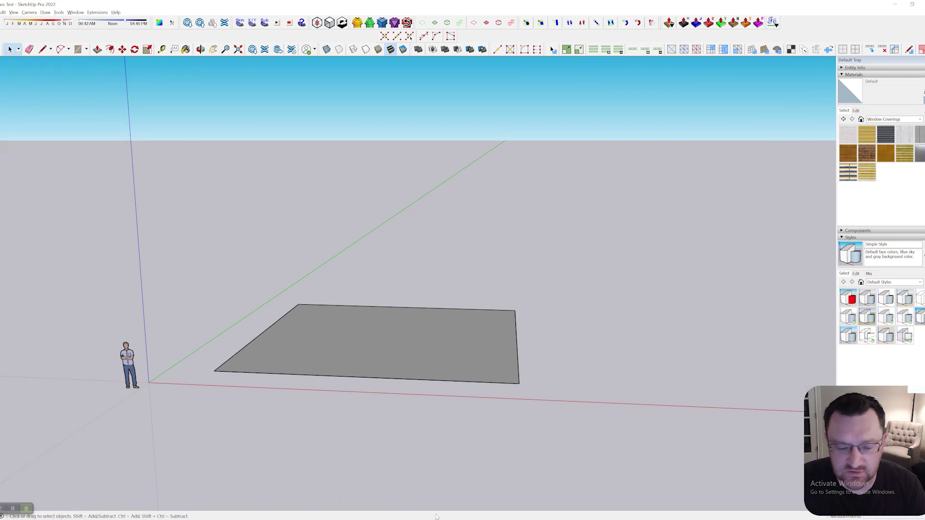
pyautogui.moveTo(400, 519)
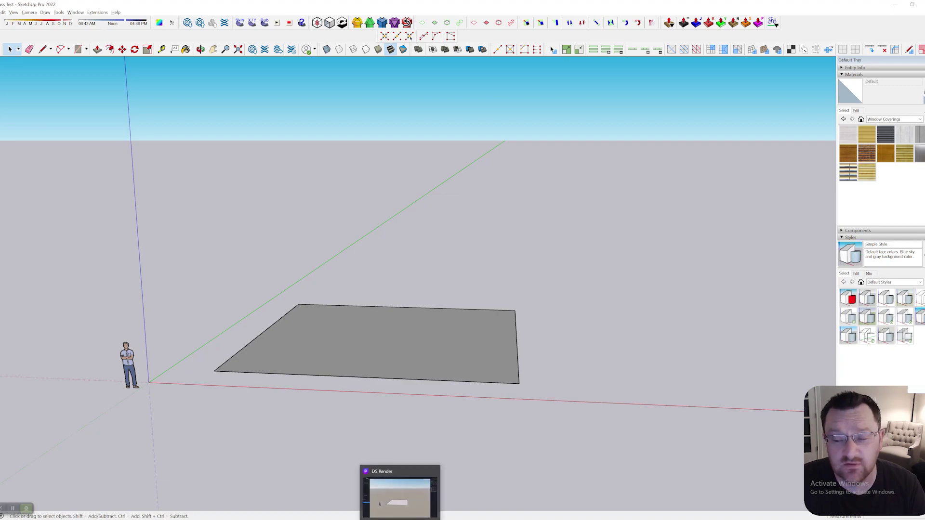
pyautogui.click(400, 496)
pyautogui.scroll(4, 450, 315)
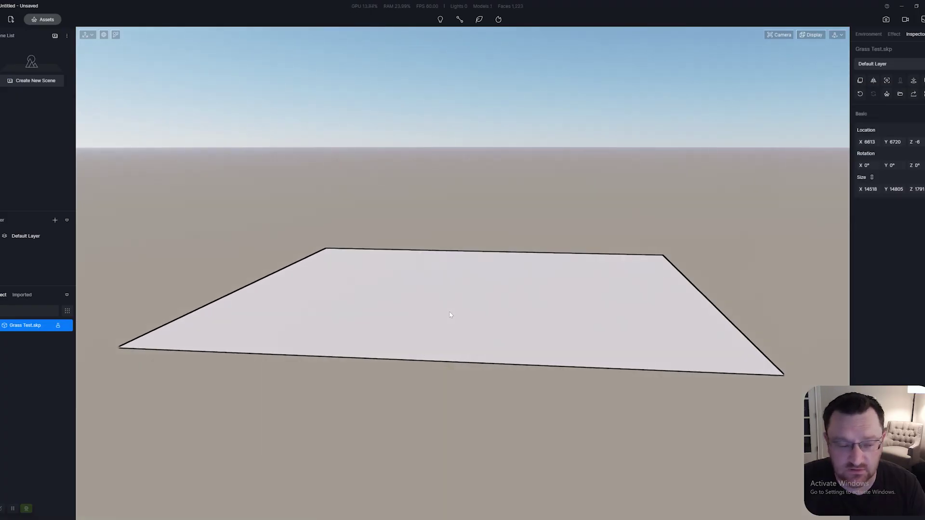
pyautogui.scroll(-3, 451, 314)
pyautogui.press('Escape')
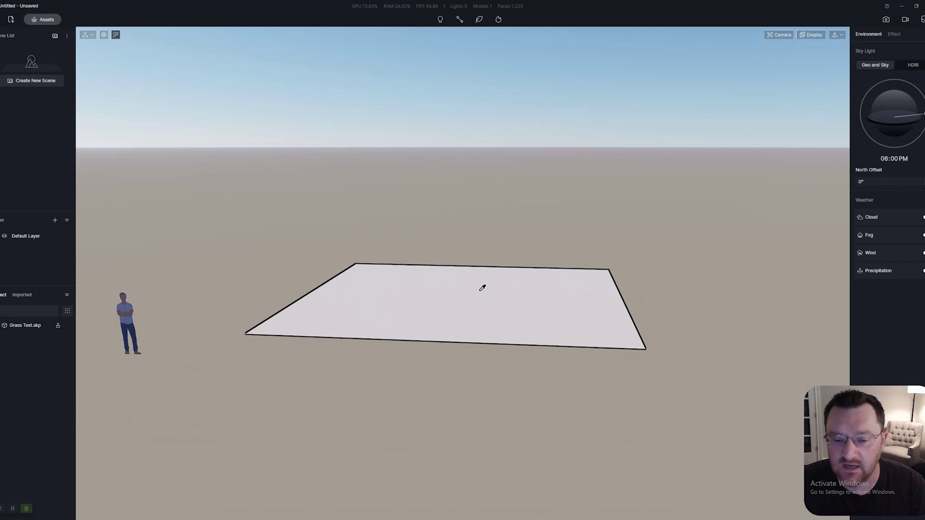
# Step: Assign the Grass material template to the rectangular ground surface
pyautogui.click(482, 288)
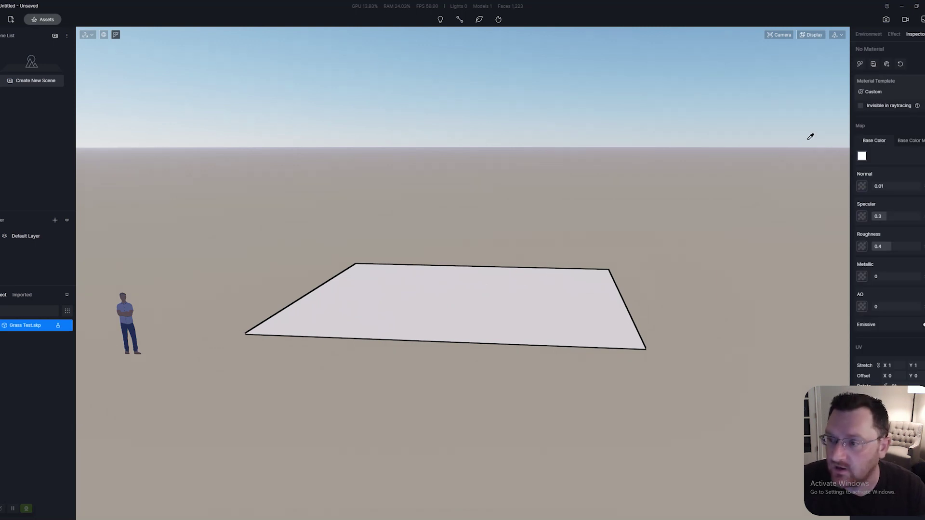
pyautogui.moveTo(903, 410); pyautogui.dragTo(82, 415)
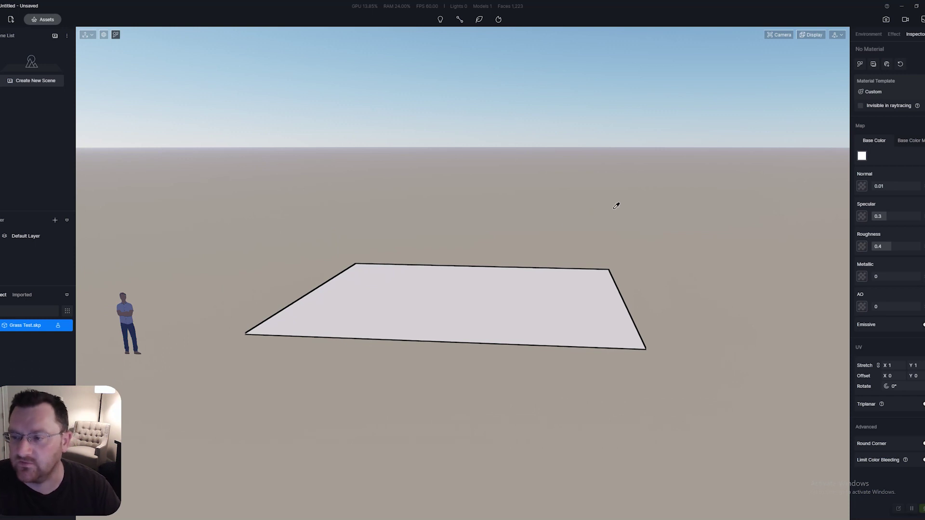
pyautogui.click(872, 95)
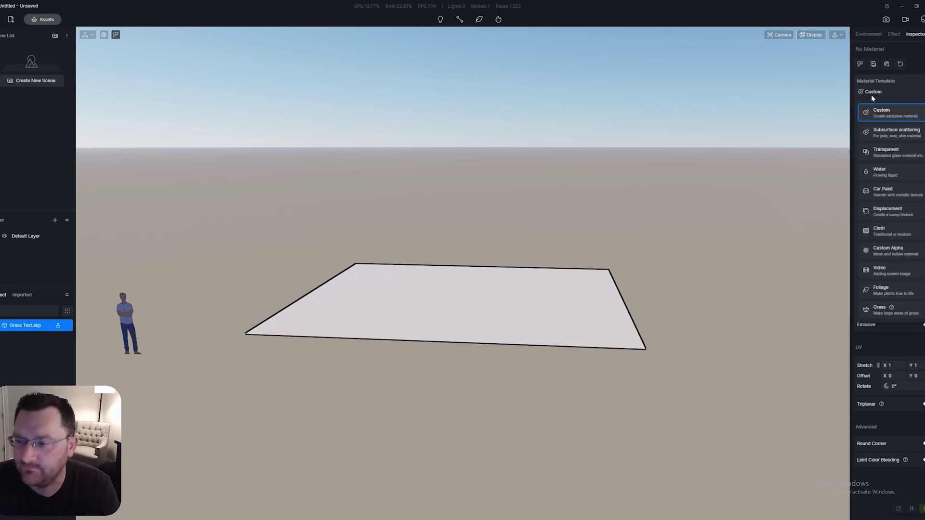
pyautogui.click(891, 311)
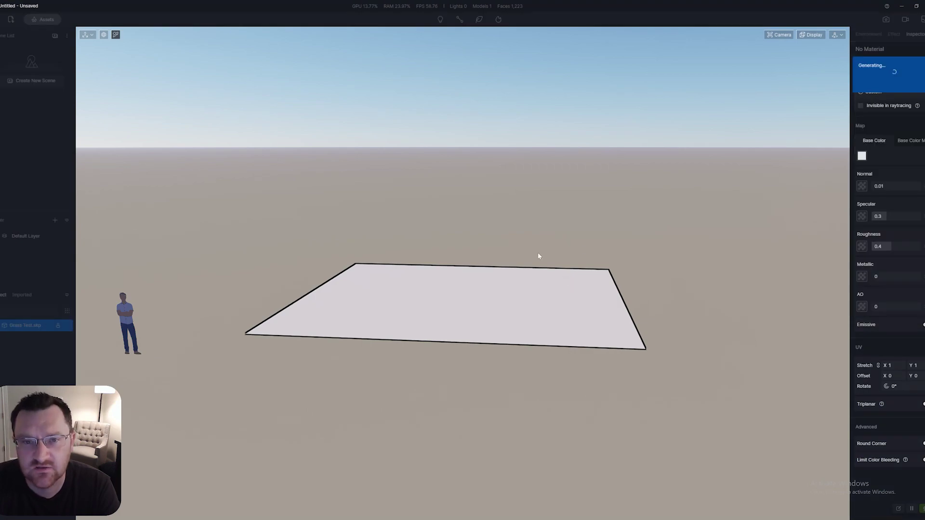
# Step: Set the viewport navigation mode to Fly
pyautogui.scroll(5, 456, 289)
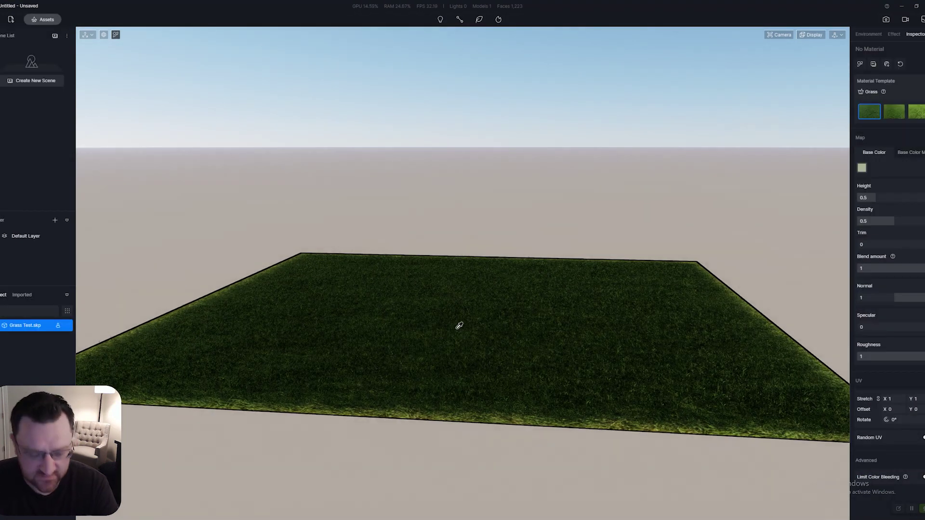
pyautogui.scroll(5, 458, 325)
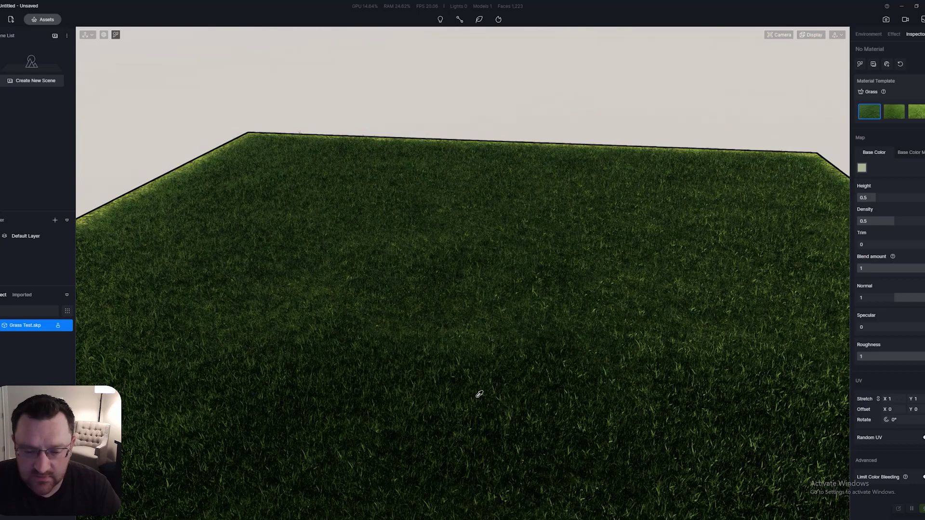
pyautogui.click(837, 35)
pyautogui.click(829, 57)
pyautogui.press('q')
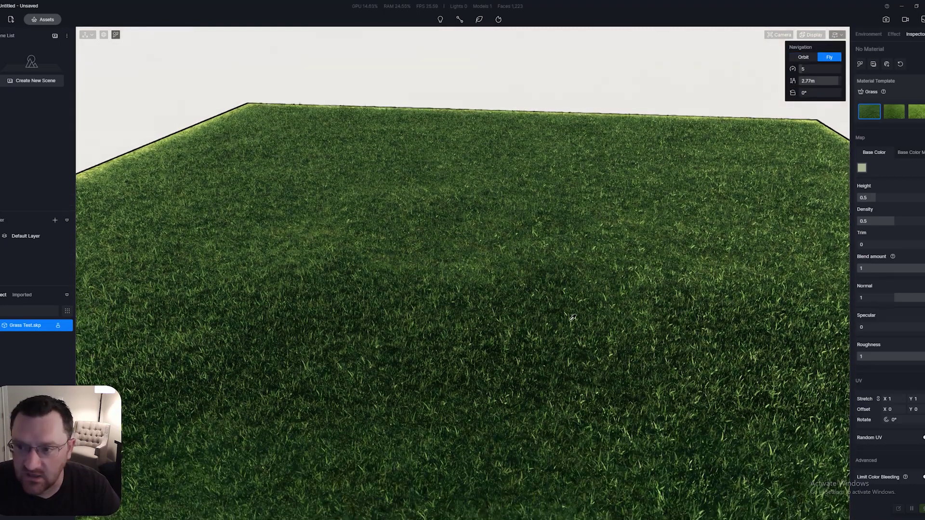
# Step: Examine the grass blades and the borders of the ground surface from several close angles
pyautogui.moveTo(553, 308); pyautogui.dragTo(557, 294, button='right')
pyautogui.press('w')
pyautogui.press('q')
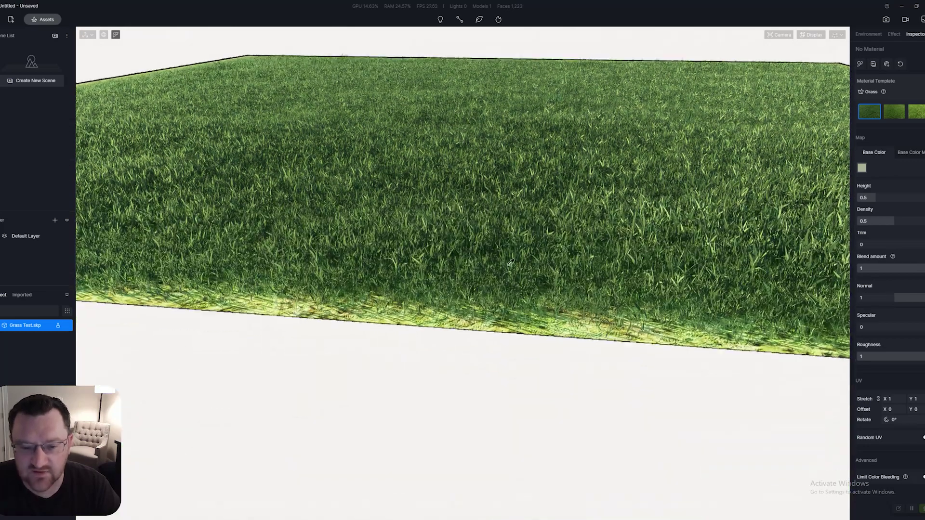
pyautogui.press('e')
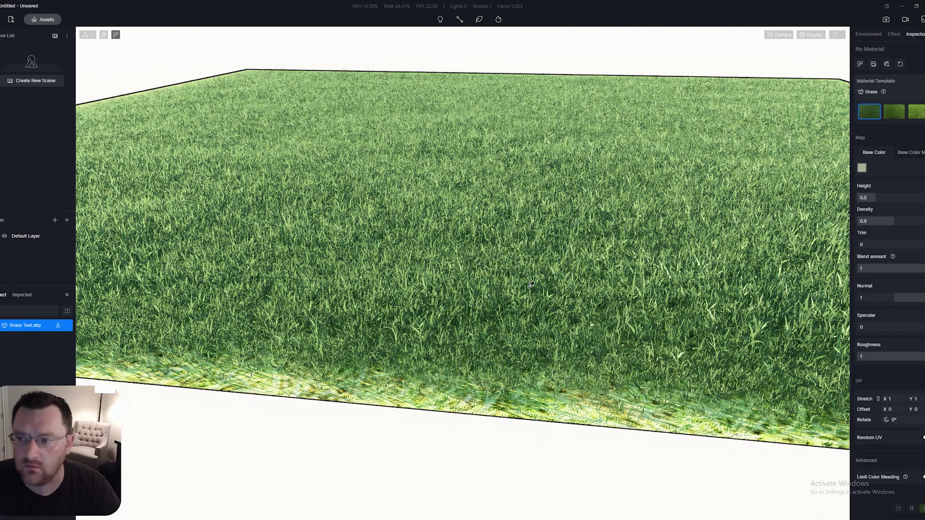
pyautogui.scroll(-5, 569, 304)
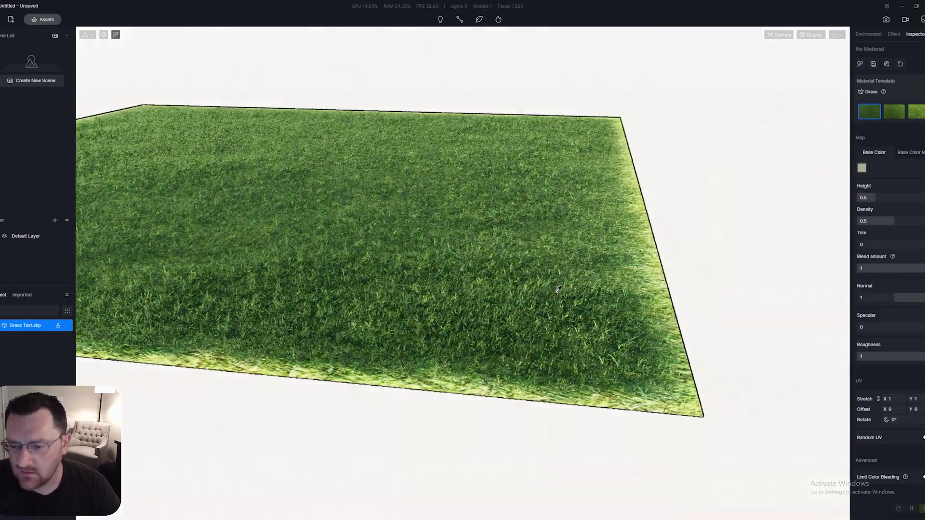
pyautogui.press('a')
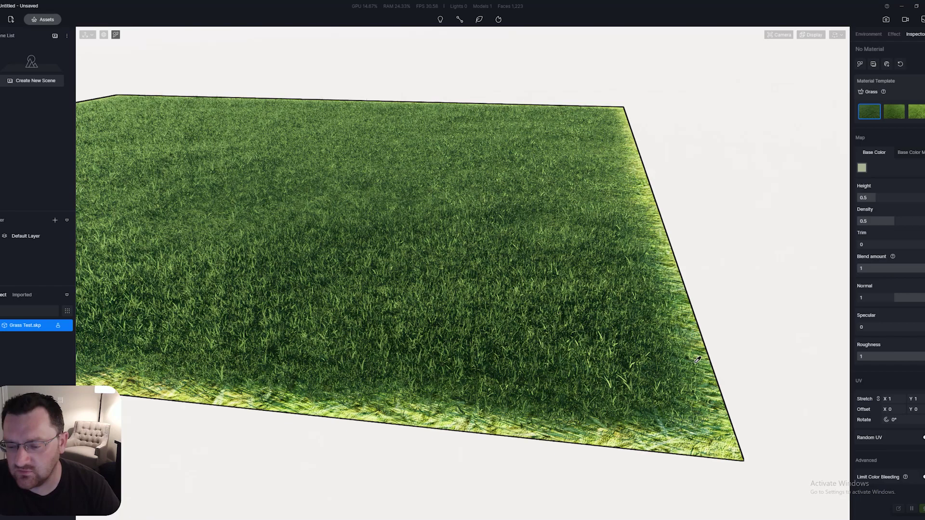
pyautogui.moveTo(469, 407); pyautogui.dragTo(490, 333, button='middle')
pyautogui.moveTo(504, 294); pyautogui.dragTo(527, 270, button='middle')
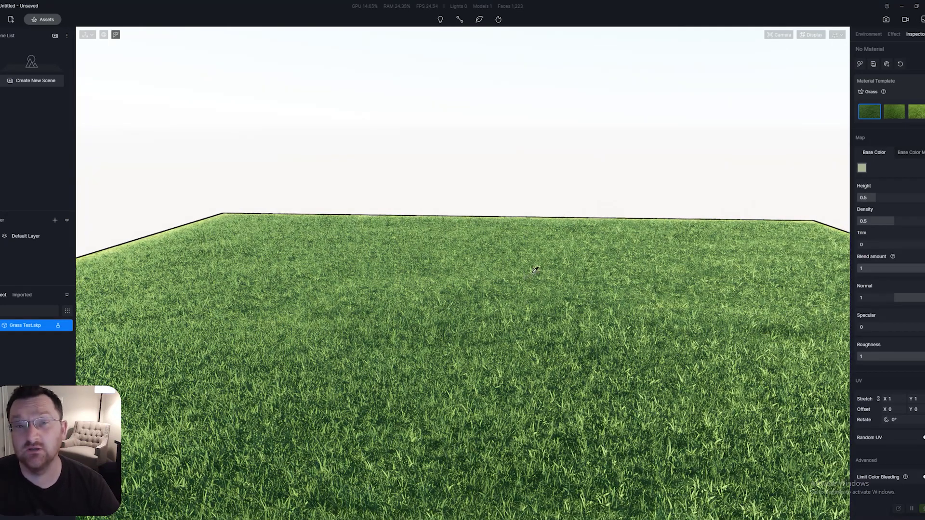
# Step: Apply the second grass preset to the ground surface
pyautogui.click(895, 114)
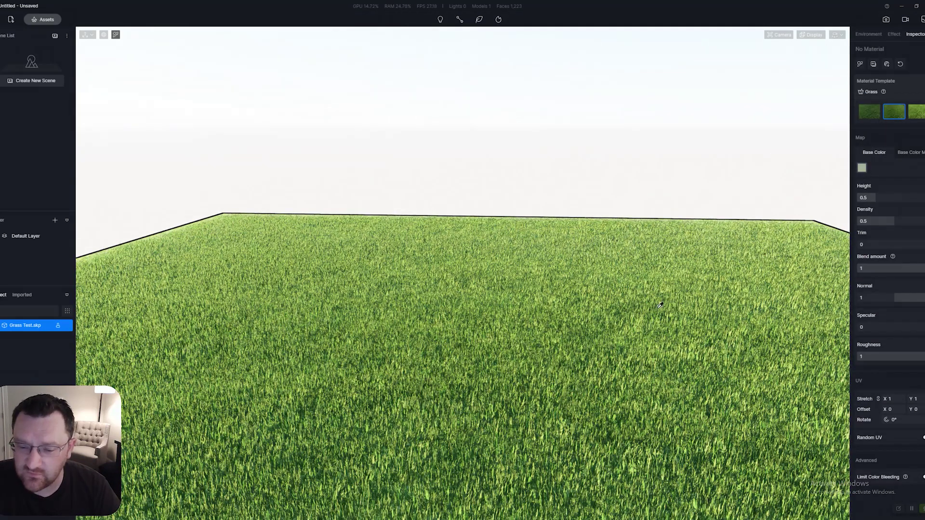
pyautogui.moveTo(620, 320); pyautogui.dragTo(621, 318, button='middle')
pyautogui.scroll(3, 620, 319)
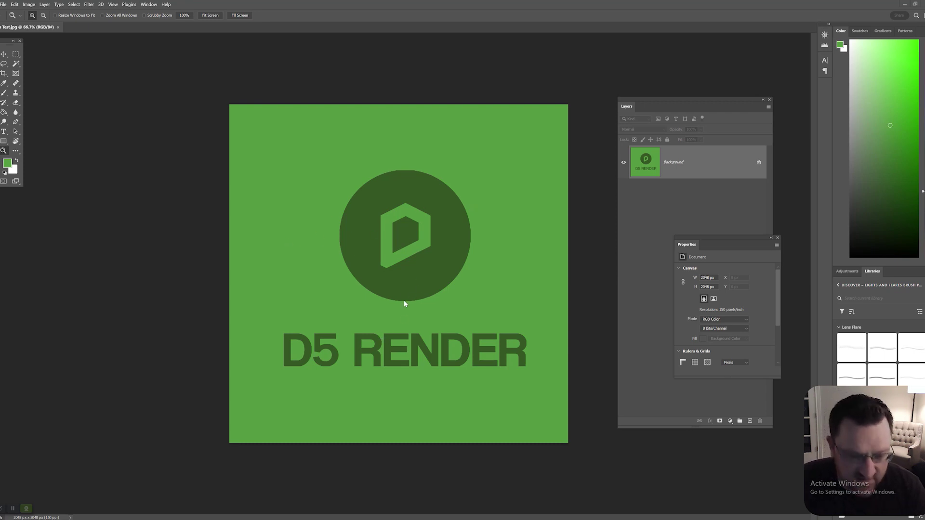
# Step: Examine the green D5 RENDER logo texture up close in Photoshop
pyautogui.click(416, 277)
pyautogui.click(413, 270)
pyautogui.keyDown('alt'); pyautogui.click(435, 280); pyautogui.keyUp('alt')
pyautogui.keyDown('alt'); pyautogui.click(433, 280); pyautogui.keyUp('alt')
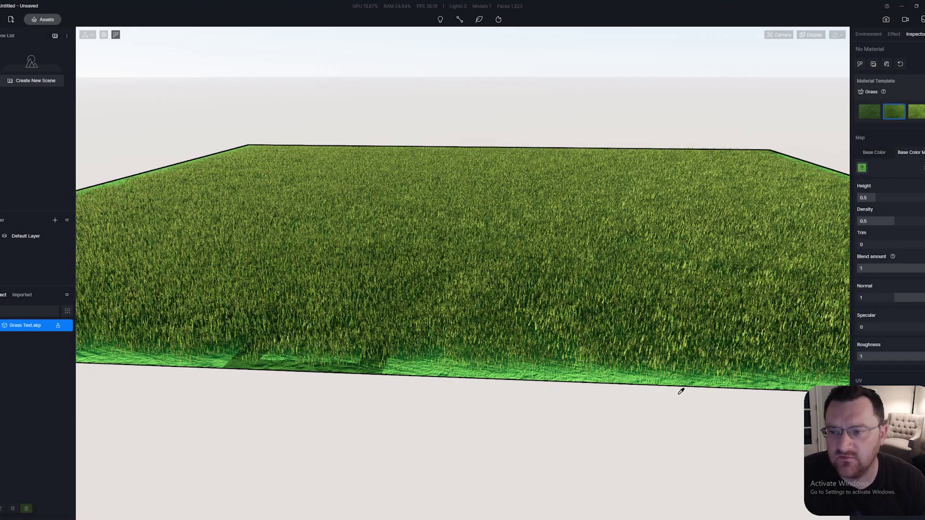
# Step: Examine how the custom logo base color map shows on the grass and along its edges
pyautogui.moveTo(712, 271); pyautogui.dragTo(556, 250, button='right')
pyautogui.scroll(3, 769, 216)
pyautogui.scroll(3, 769, 215)
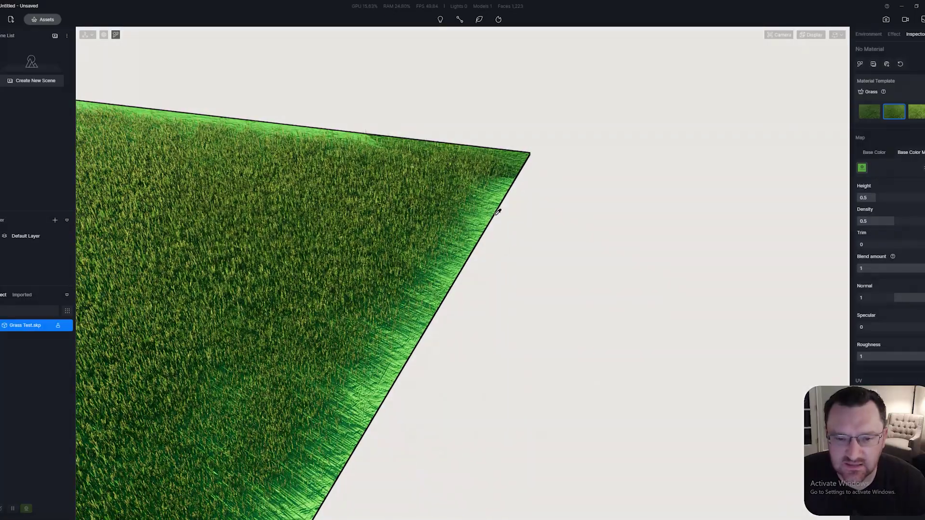
pyautogui.moveTo(356, 260); pyautogui.dragTo(504, 258, button='middle')
pyautogui.moveTo(503, 258); pyautogui.dragTo(603, 238, button='right')
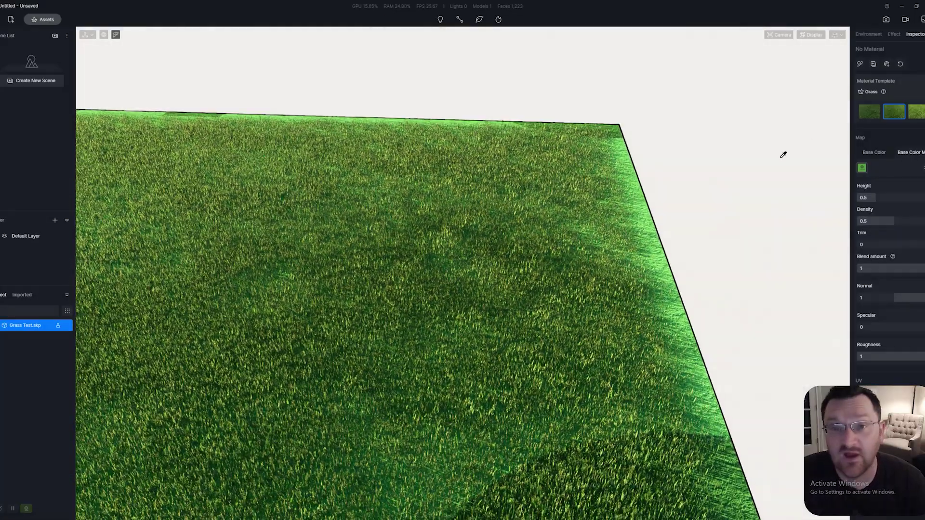
pyautogui.press('a')
pyautogui.press('s')
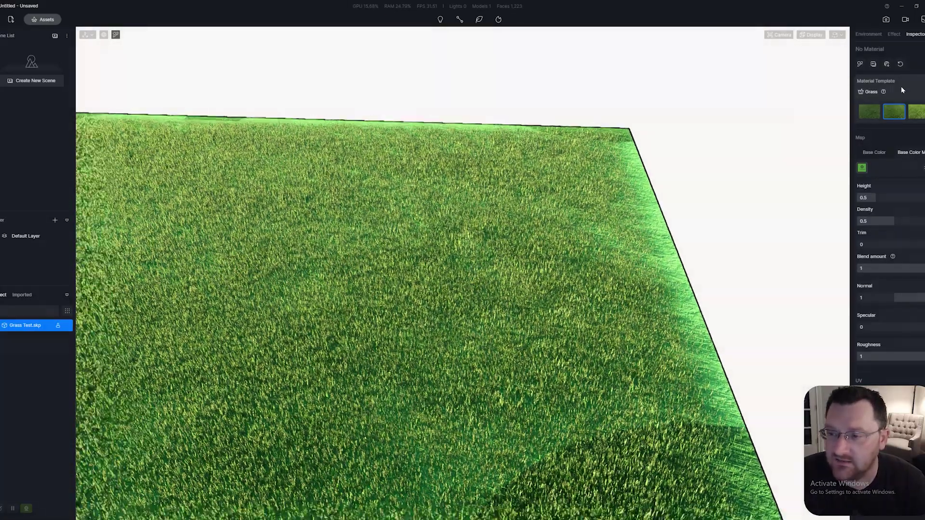
# Step: Set the grass material's blend amount to 0
pyautogui.moveTo(501, 193); pyautogui.dragTo(703, 249, button='right')
pyautogui.press('d')
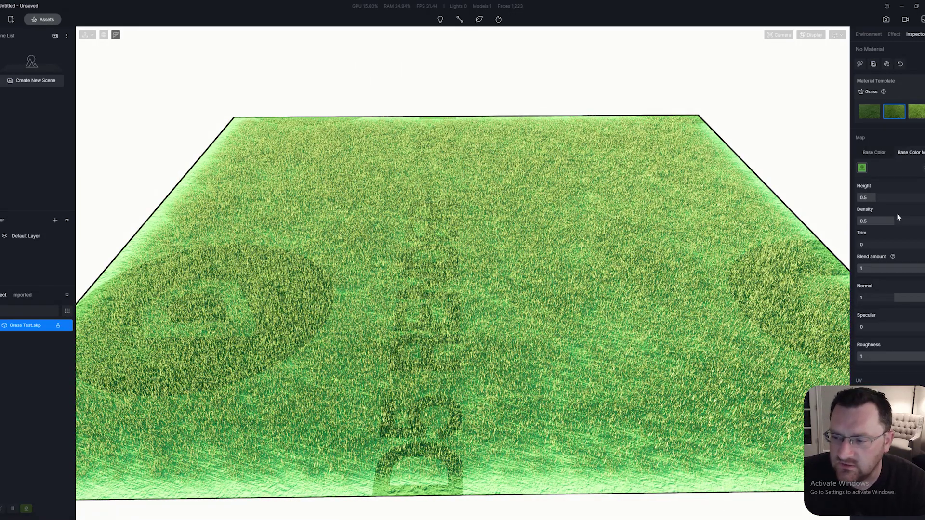
pyautogui.moveTo(892, 257)
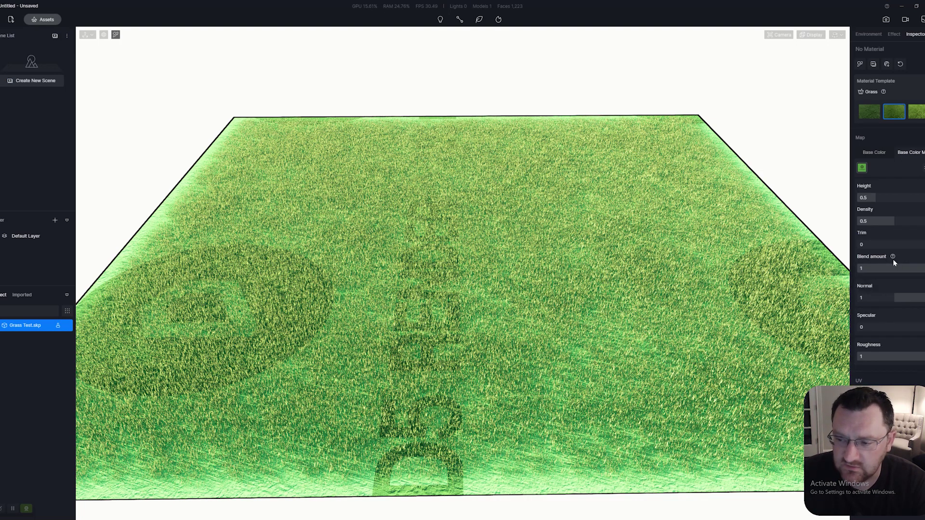
pyautogui.moveTo(921, 268); pyautogui.dragTo(839, 273)
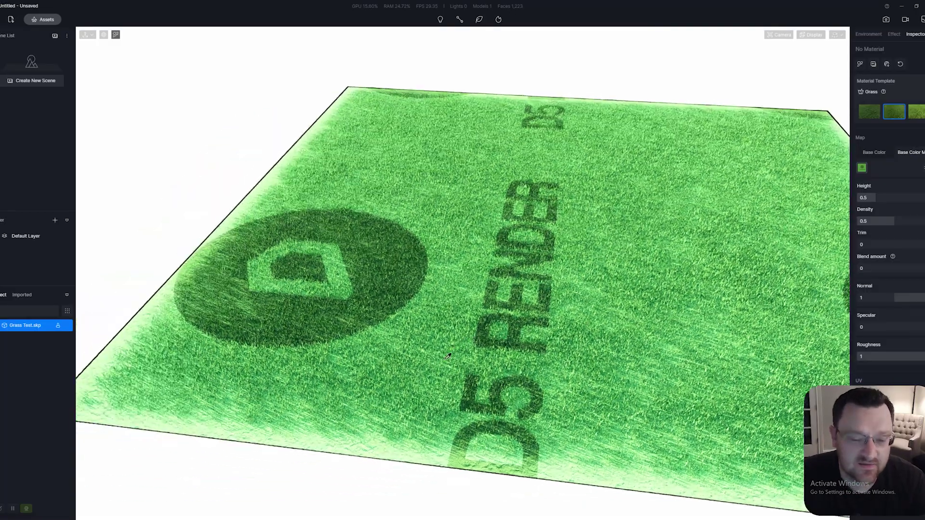
# Step: Examine the logo and lettering pattern in the grass from close up and farther away
pyautogui.scroll(10, 495, 308)
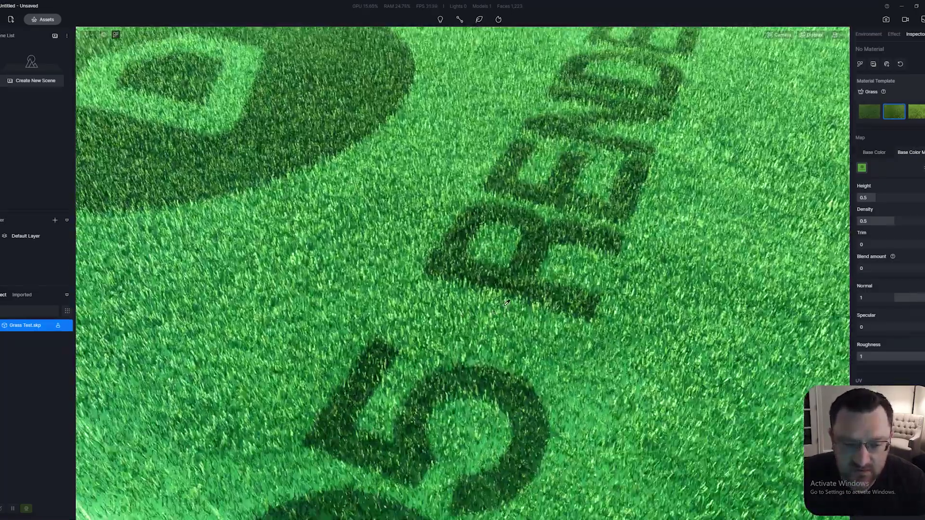
pyautogui.scroll(8, 527, 301)
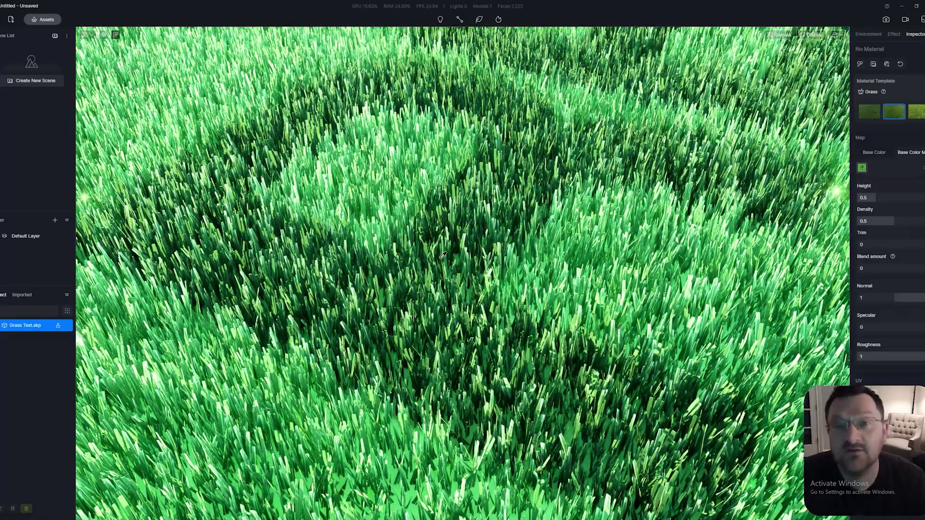
pyautogui.scroll(-10, 443, 255)
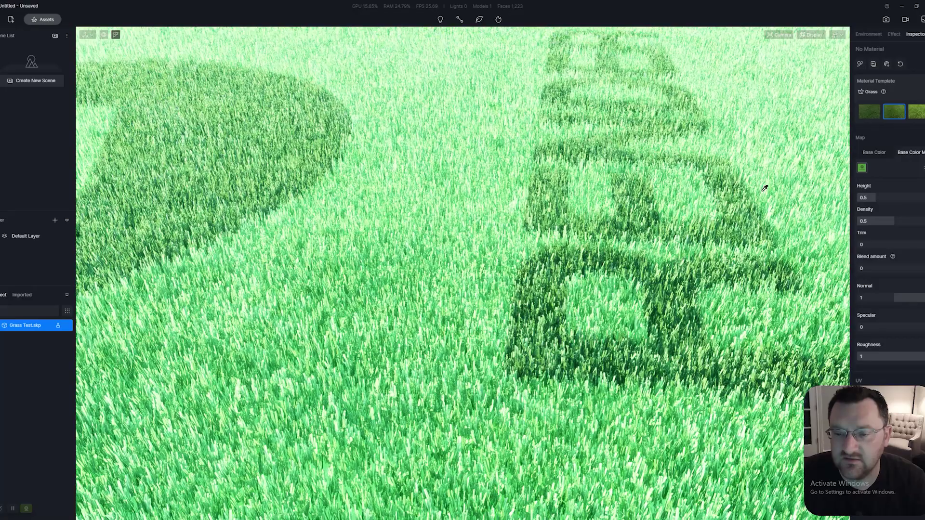
pyautogui.scroll(3, 630, 192)
pyautogui.scroll(-5, 630, 192)
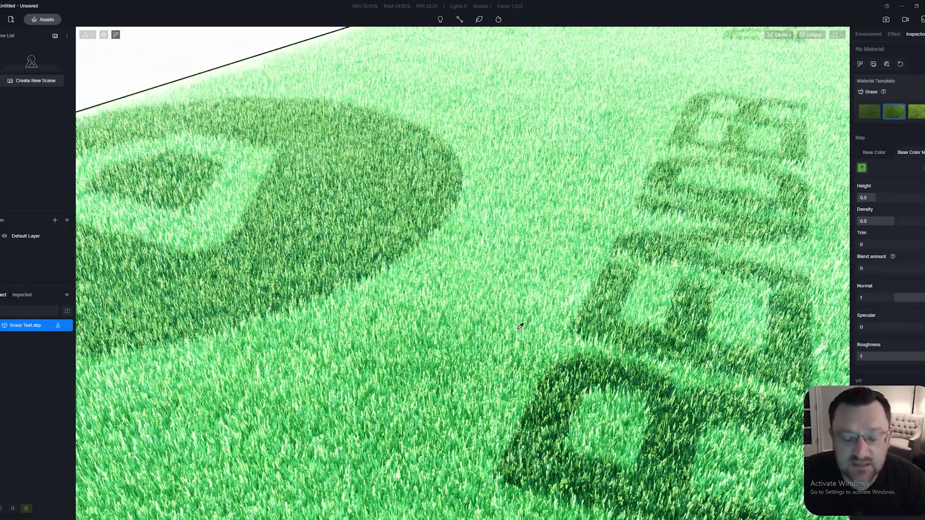
pyautogui.moveTo(451, 299); pyautogui.dragTo(377, 391, button='right')
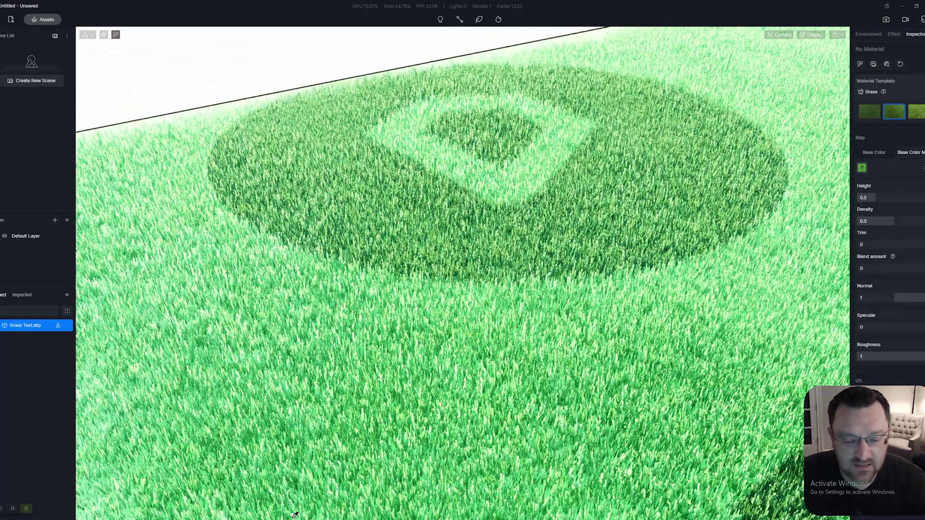
# Step: Compare the source logo image in Photoshop with the whole grass surface back in D5 Render
pyautogui.click(293, 519)
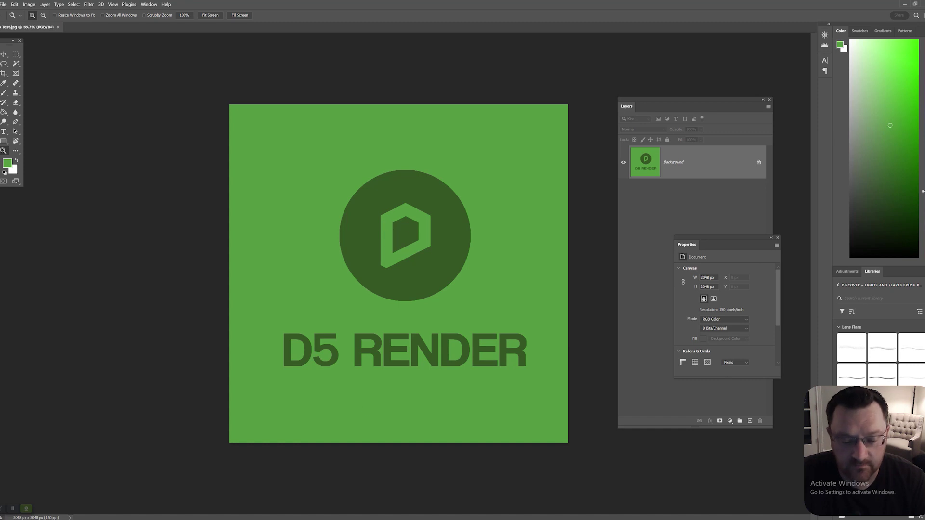
pyautogui.click(293, 519)
pyautogui.moveTo(616, 311)
pyautogui.mouseDown(button='right')
pyautogui.moveTo(720, 281)
pyautogui.moveTo(628, 302)
pyautogui.mouseUp(button='right')
pyautogui.scroll(-5, 633, 302)
pyautogui.moveTo(632, 301); pyautogui.dragTo(550, 335, button='middle')
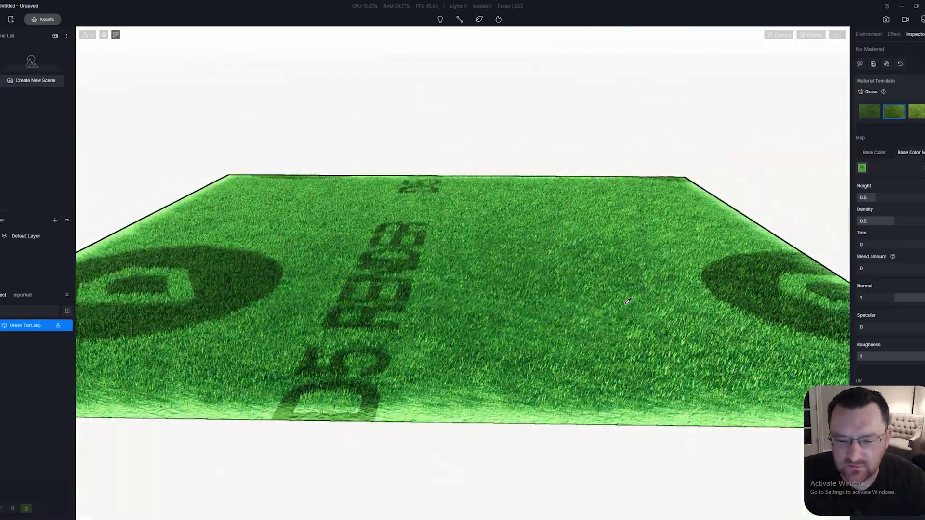
# Step: Set the logo color map's UV stretch to 1.31 in X and Y and switch the preview quality to Smooth
pyautogui.moveTo(551, 335); pyautogui.dragTo(543, 312, button='right')
pyautogui.moveTo(544, 312); pyautogui.dragTo(843, 365, button='middle')
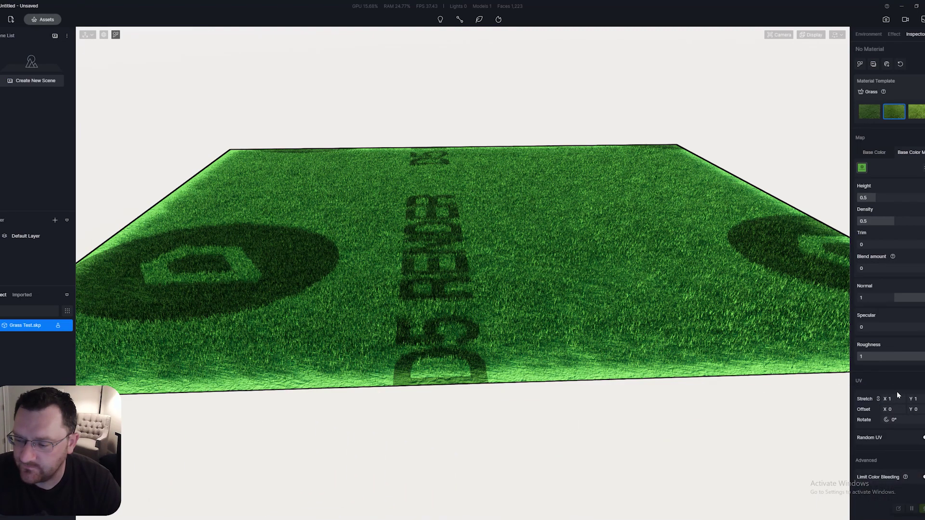
pyautogui.moveTo(887, 399); pyautogui.dragTo(895, 398)
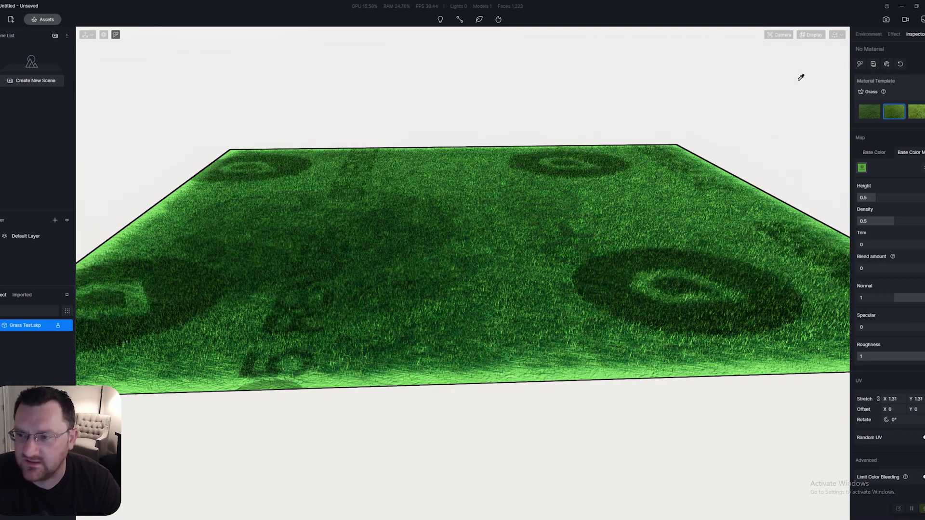
pyautogui.click(811, 35)
pyautogui.click(824, 112)
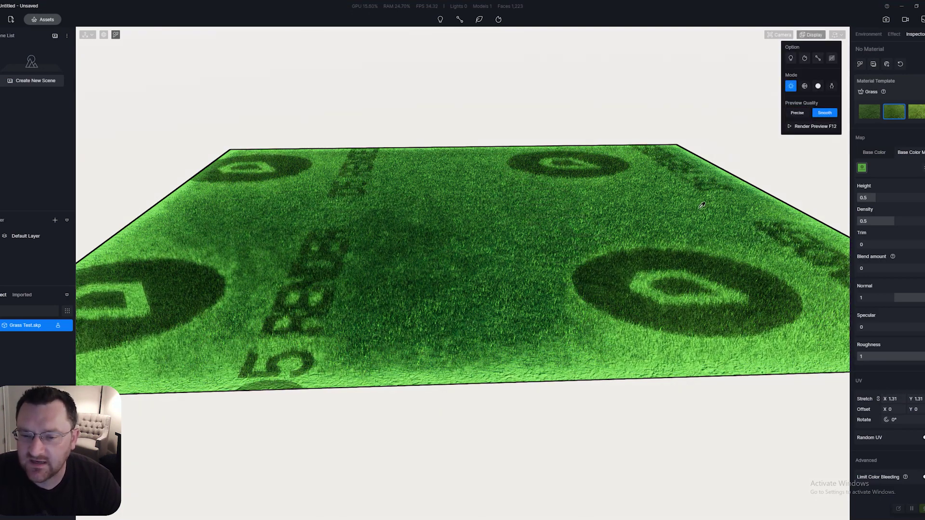
# Step: Set the logo color map's UV stretch to 0.68 and its rotation to 270°
pyautogui.moveTo(702, 206); pyautogui.dragTo(506, 217, button='middle')
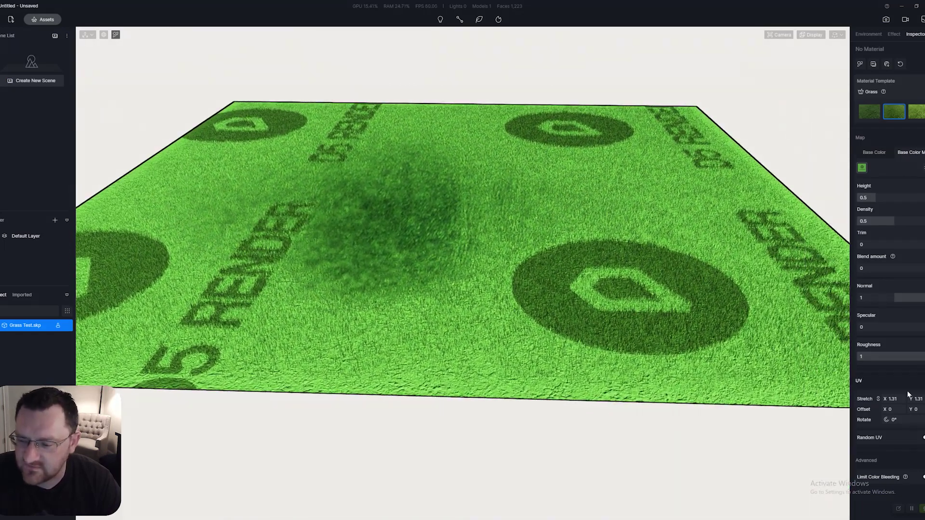
pyautogui.moveTo(908, 395); pyautogui.dragTo(922, 419)
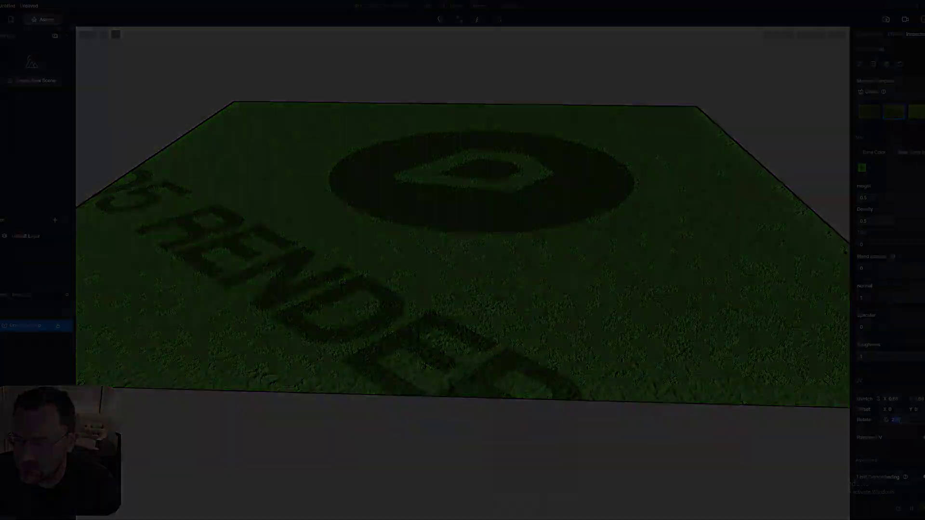
pyautogui.click(885, 421)
pyautogui.write('270')
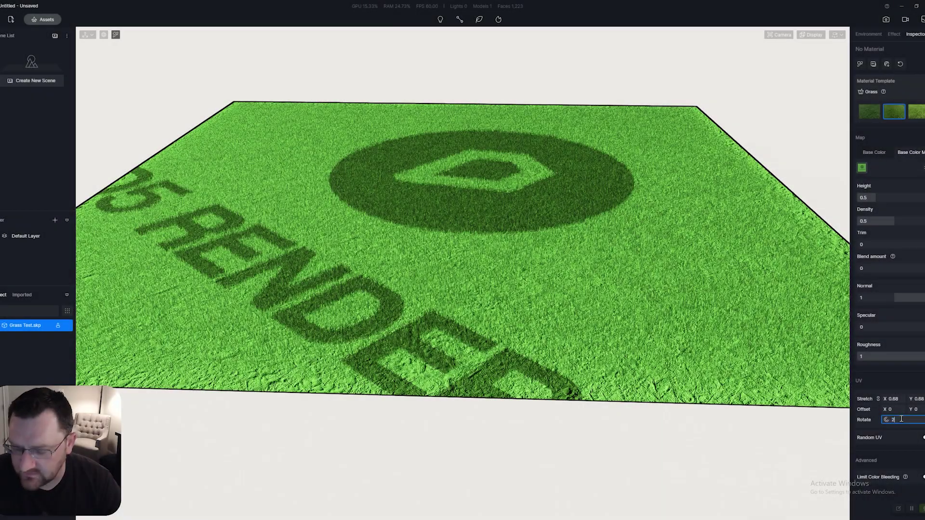
pyautogui.press('Return')
pyautogui.scroll(-5, 598, 298)
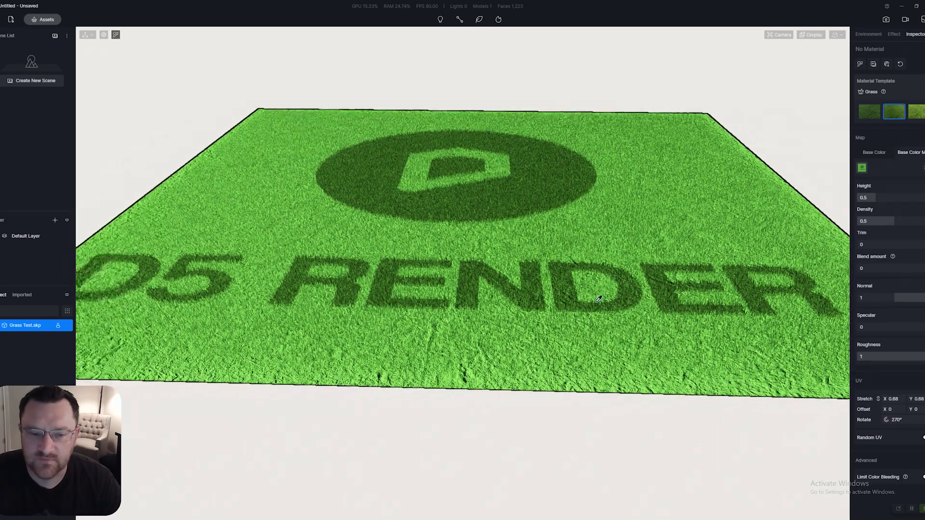
pyautogui.scroll(5, 596, 294)
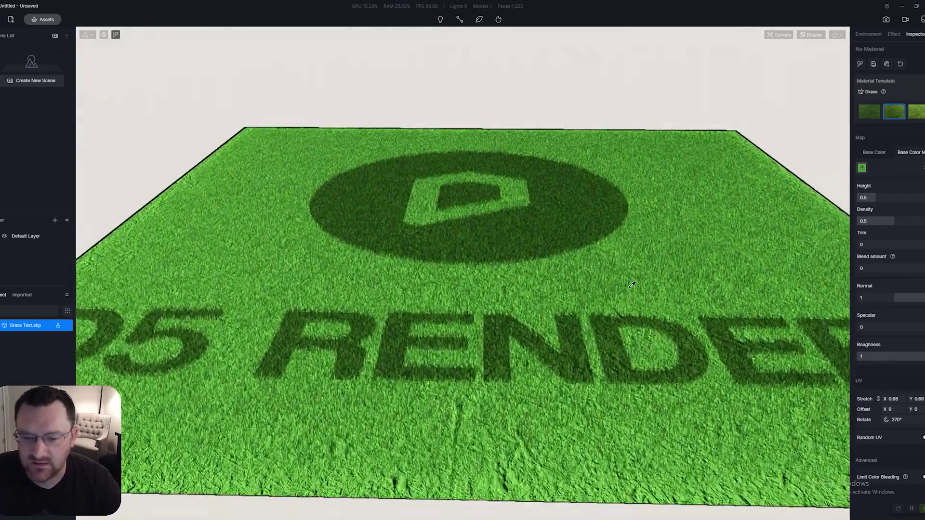
pyautogui.scroll(5, 620, 301)
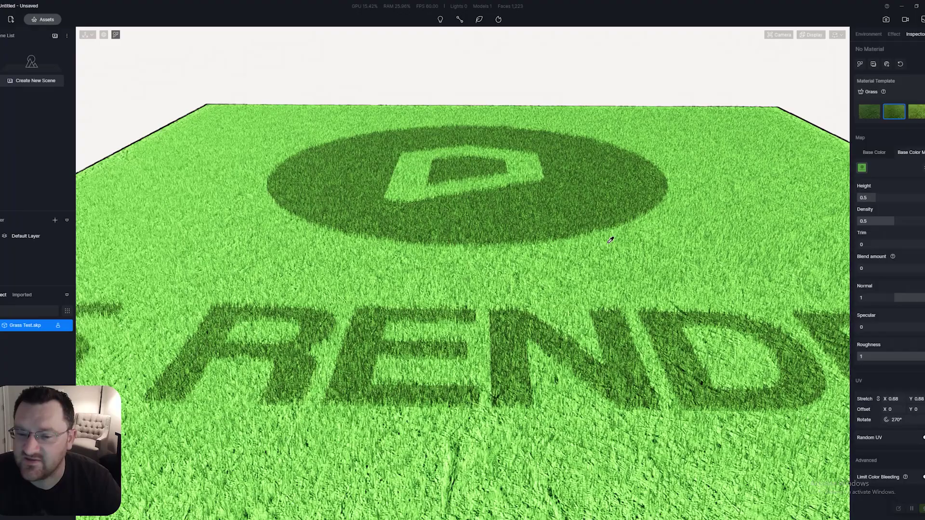
pyautogui.scroll(-2, 626, 215)
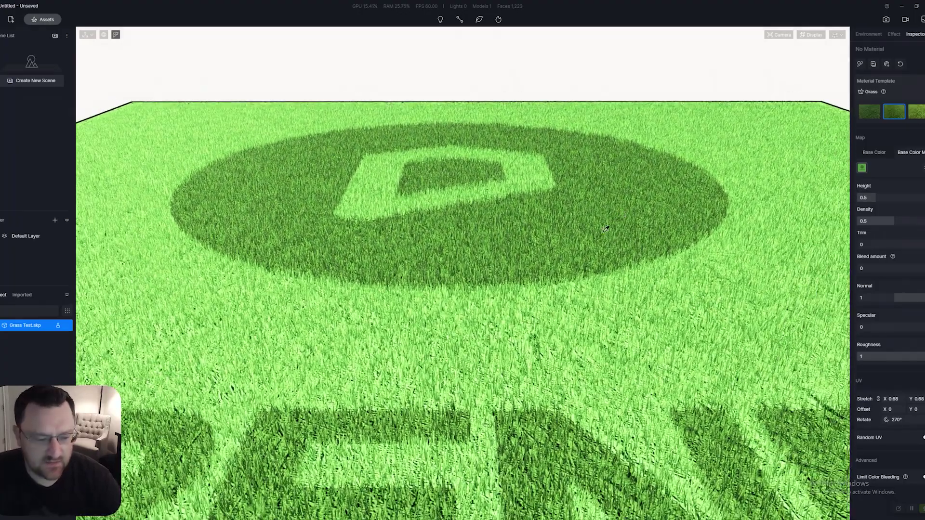
pyautogui.scroll(-3, 606, 229)
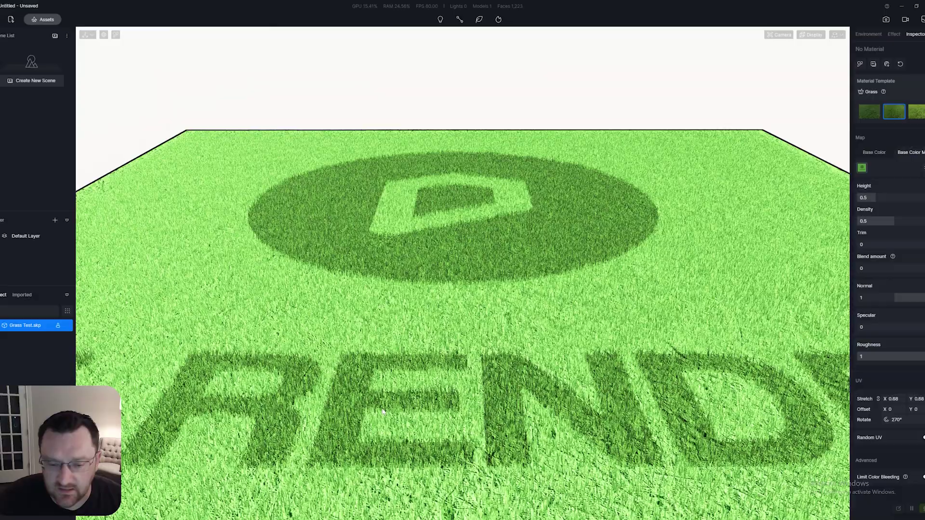
# Step: Switch to Photoshop, add two empty layers above the logo image and hide the Background layer
pyautogui.hotkey('alt', 'Tab')
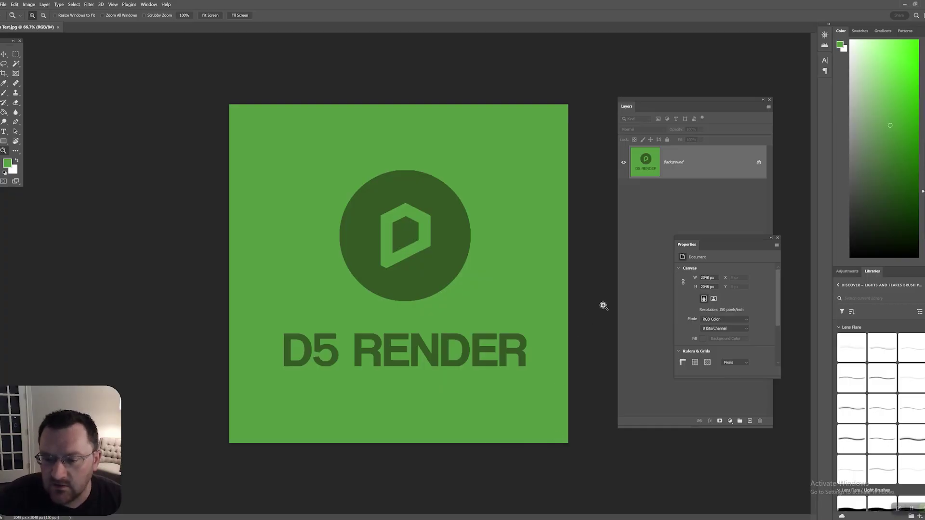
pyautogui.click(750, 421)
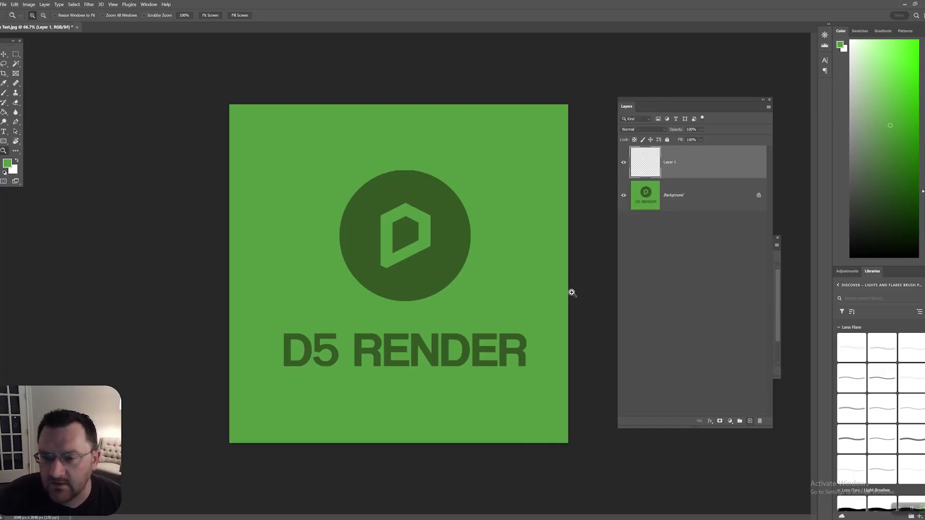
pyautogui.click(624, 195)
pyautogui.click(749, 421)
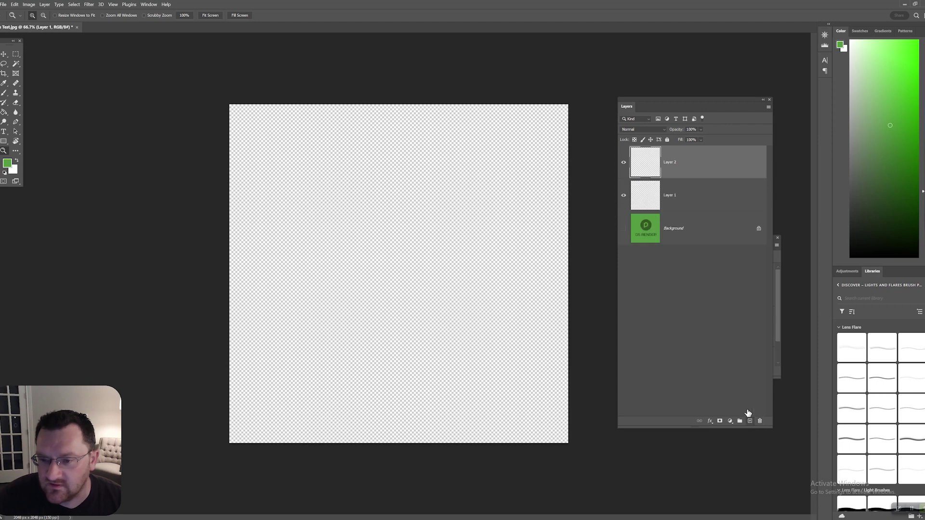
# Step: Fill Layer 1 completely with the light green foreground color using the Paint Bucket
pyautogui.click(657, 197)
pyautogui.click(4, 111)
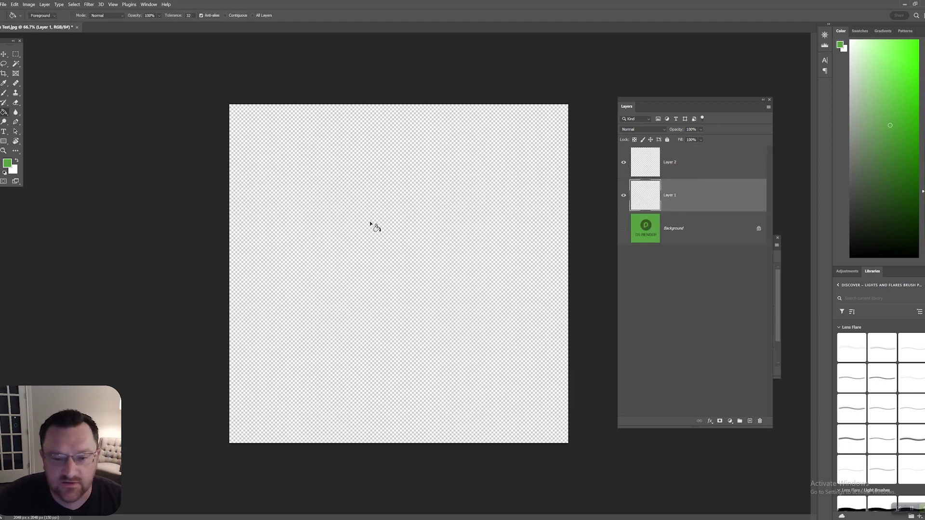
pyautogui.click(374, 224)
# Step: Select Layer 2 for painting with the Brush and set the foreground color to dark green 16410a
pyautogui.click(653, 162)
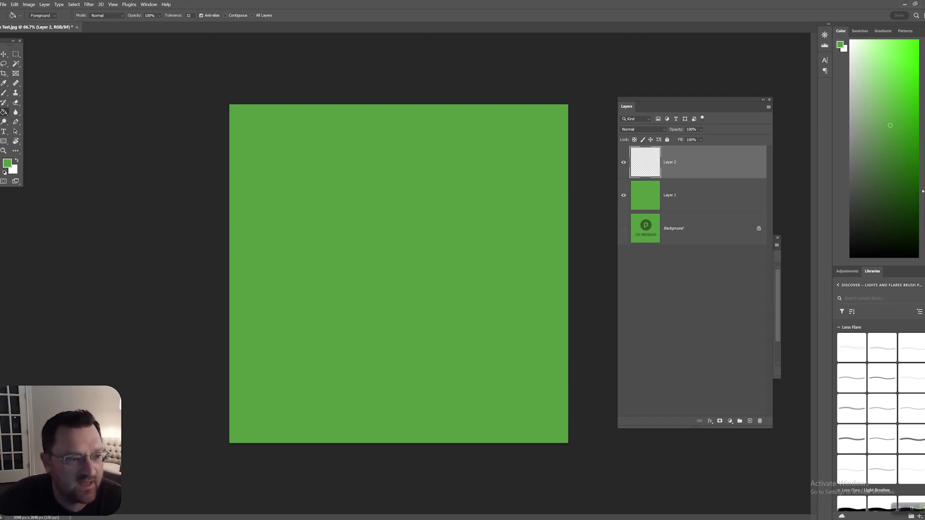
pyautogui.click(5, 92)
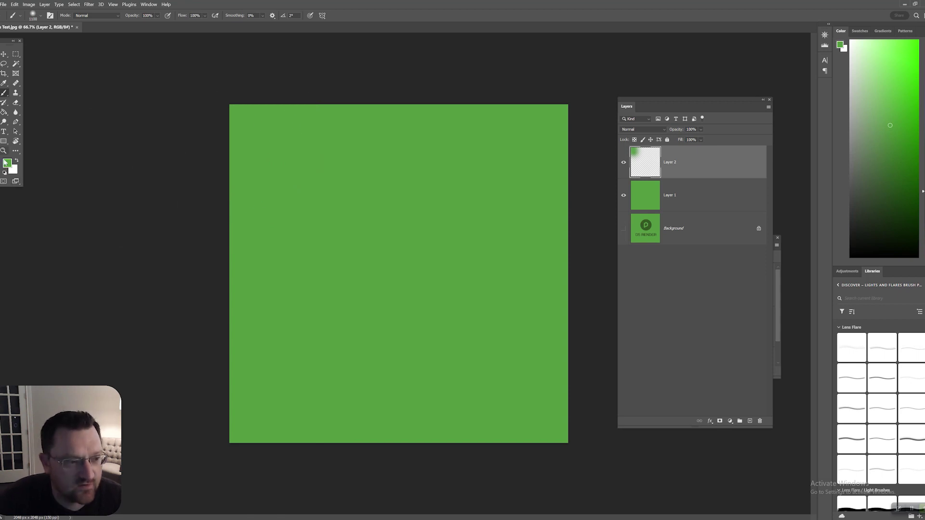
pyautogui.click(7, 164)
pyautogui.moveTo(708, 193); pyautogui.dragTo(709, 203)
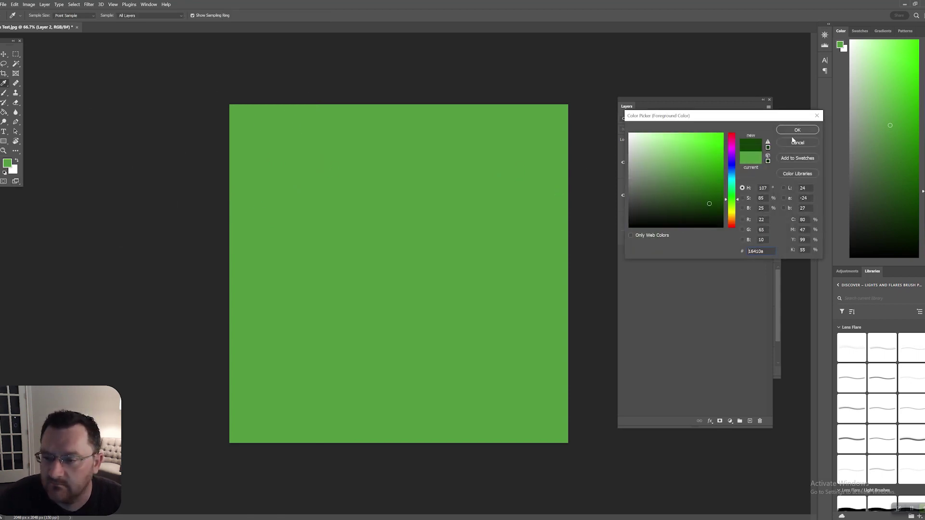
pyautogui.press('Return')
# Step: Try a dark green stroke down the canvas's left edge, undo it and shrink the brush to 500 px
pyautogui.moveTo(256, 120)
pyautogui.mouseDown()
pyautogui.moveTo(243, 196)
pyautogui.moveTo(243, 165)
pyautogui.moveTo(231, 432)
pyautogui.mouseUp()
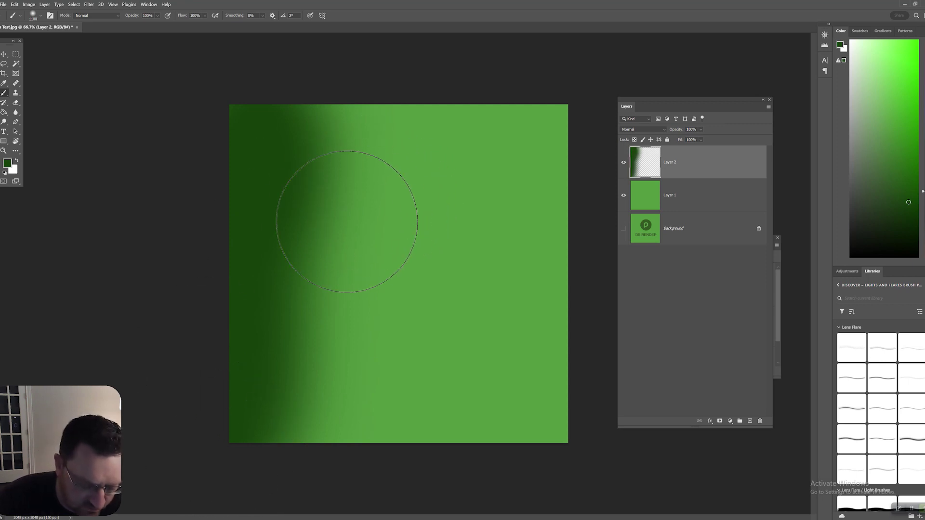
pyautogui.hotkey('ctrl', 'z')
pyautogui.press('[')
pyautogui.press('[')
pyautogui.press('[')
pyautogui.press('[')
pyautogui.press('[')
pyautogui.press('[')
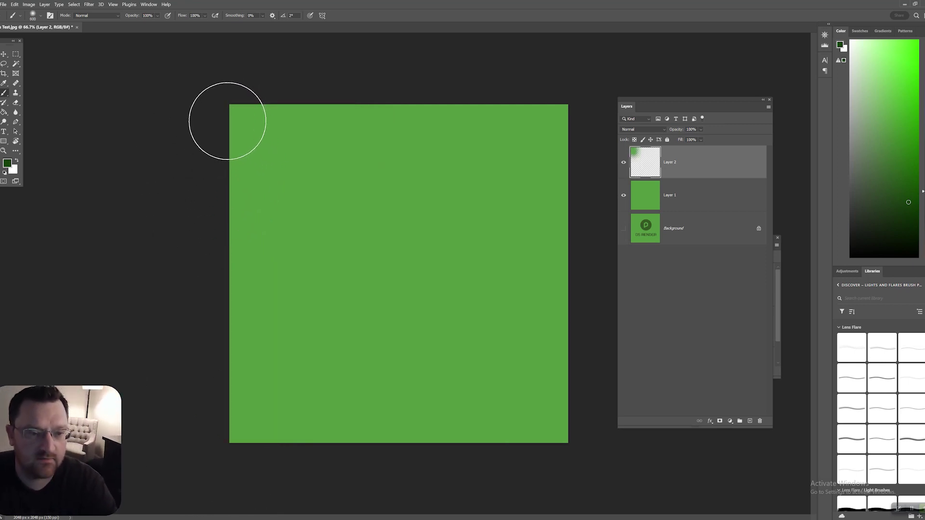
# Step: Paint three soft dark green vertical stripes on Layer 2, at the left edge, middle and right edge of the canvas
pyautogui.click(238, 114)
pyautogui.keyDown('shift'); pyautogui.click(227, 436); pyautogui.keyUp('shift')
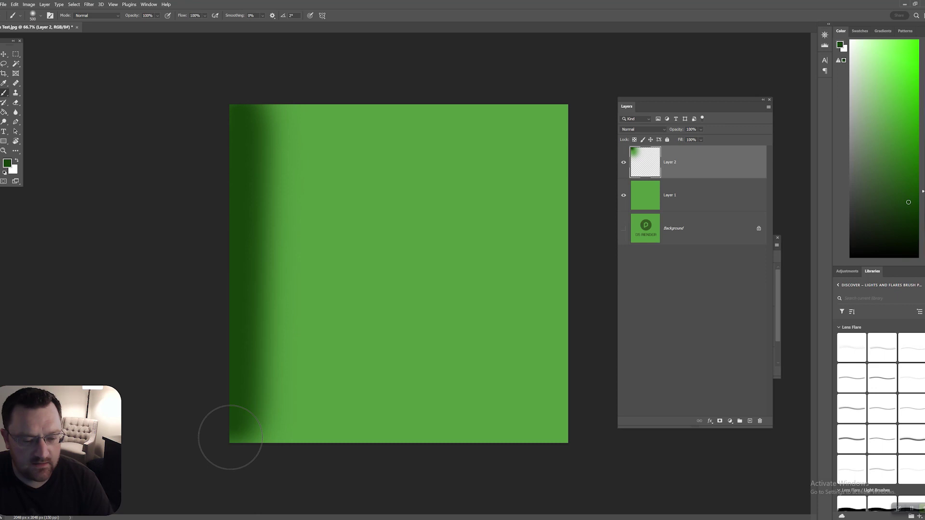
pyautogui.click(392, 104)
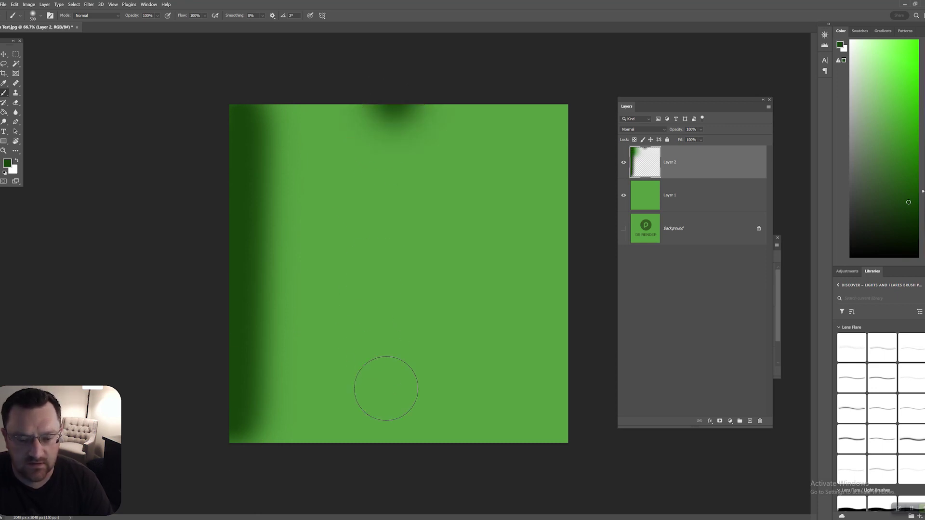
pyautogui.keyDown('shift'); pyautogui.click(386, 434); pyautogui.keyUp('shift')
pyautogui.click(541, 101)
pyautogui.keyDown('shift'); pyautogui.click(561, 440); pyautogui.keyUp('shift')
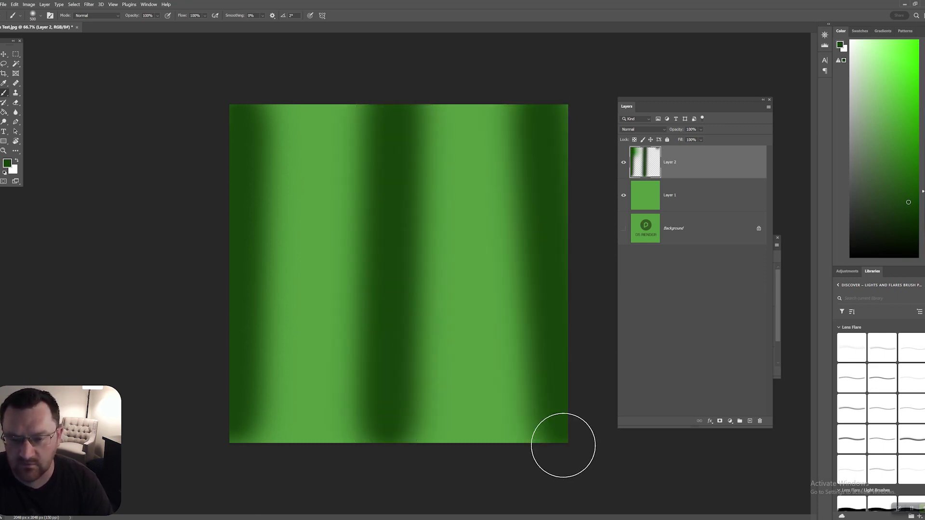
# Step: Apply the striped image as the grass's base color map in D5 Render and try UV stretch values such as 0.54
pyautogui.click(3, 4)
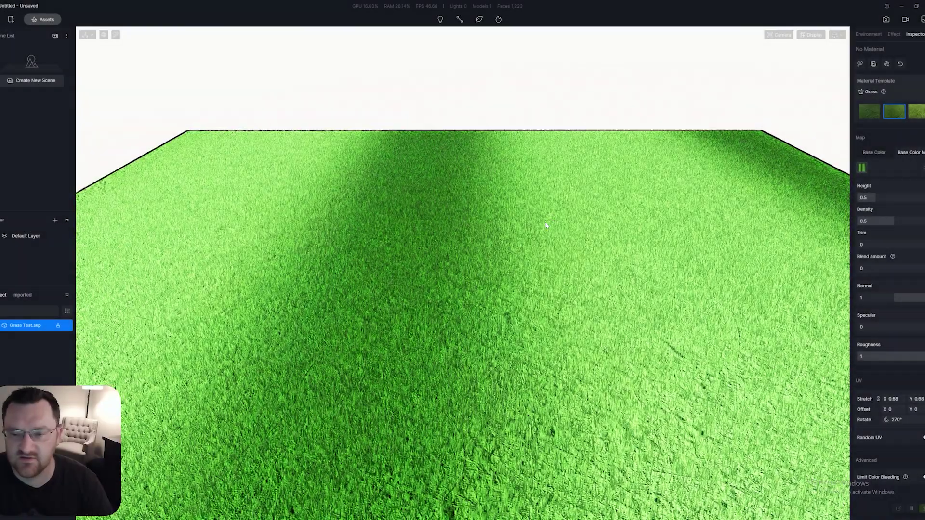
pyautogui.scroll(-3, 554, 231)
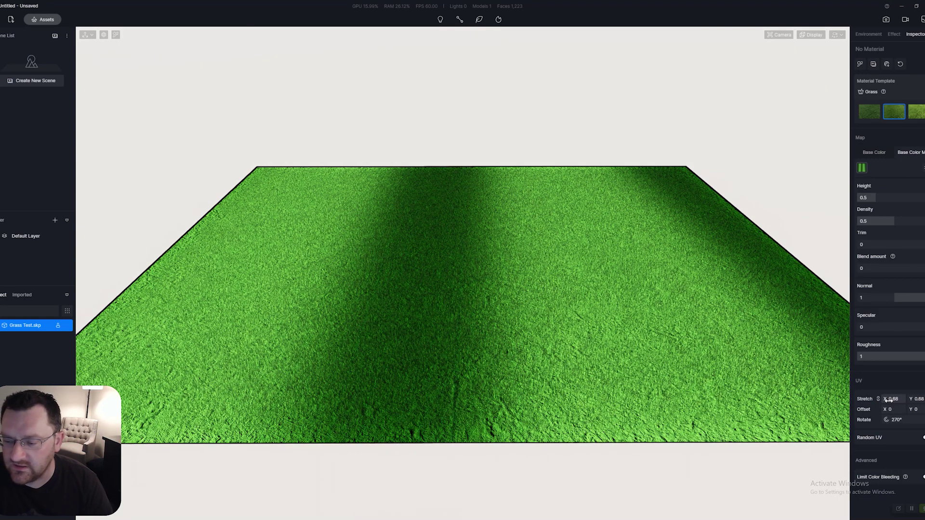
pyautogui.moveTo(888, 400)
pyautogui.mouseDown()
pyautogui.moveTo(858, 404)
pyautogui.moveTo(887, 401)
pyautogui.mouseUp()
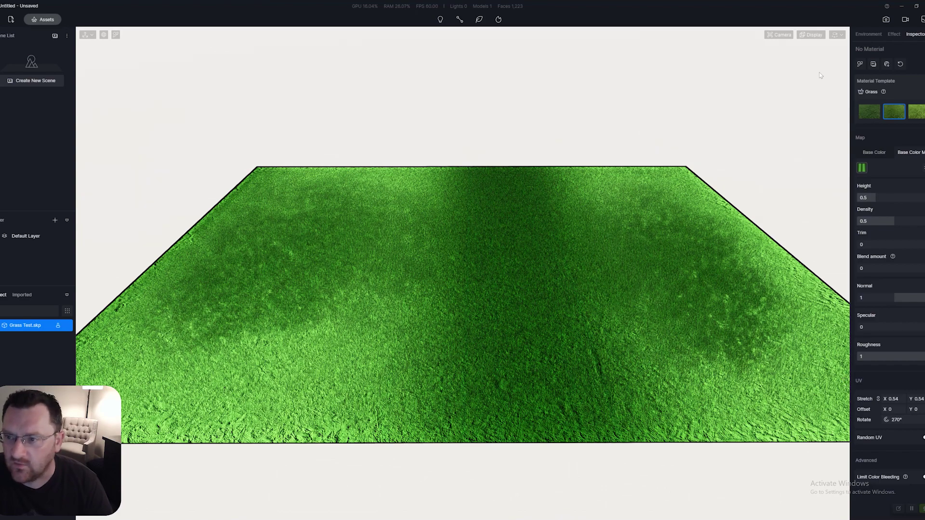
pyautogui.moveTo(891, 400); pyautogui.dragTo(923, 399)
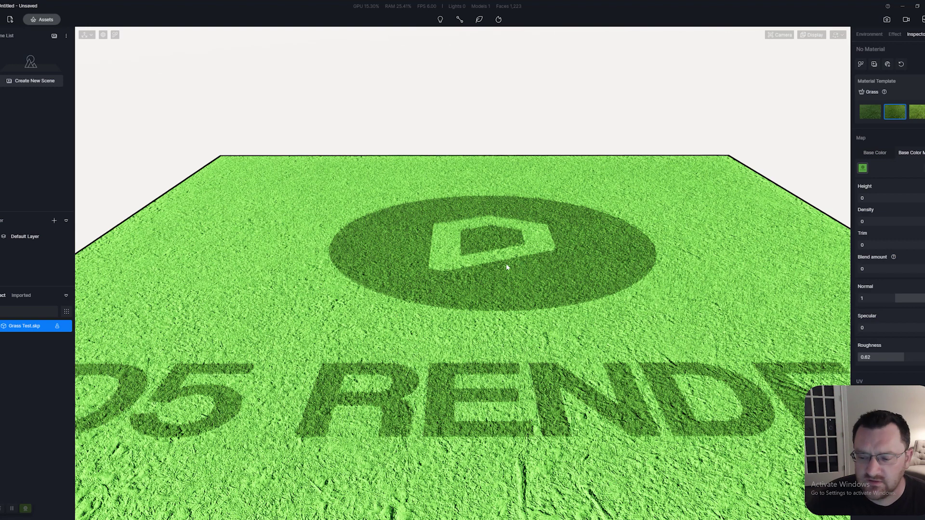
# Step: Switch the material to the first, darkest grass preset and set its trim to 0.15 and height to 1.34
pyautogui.scroll(-5, 449, 277)
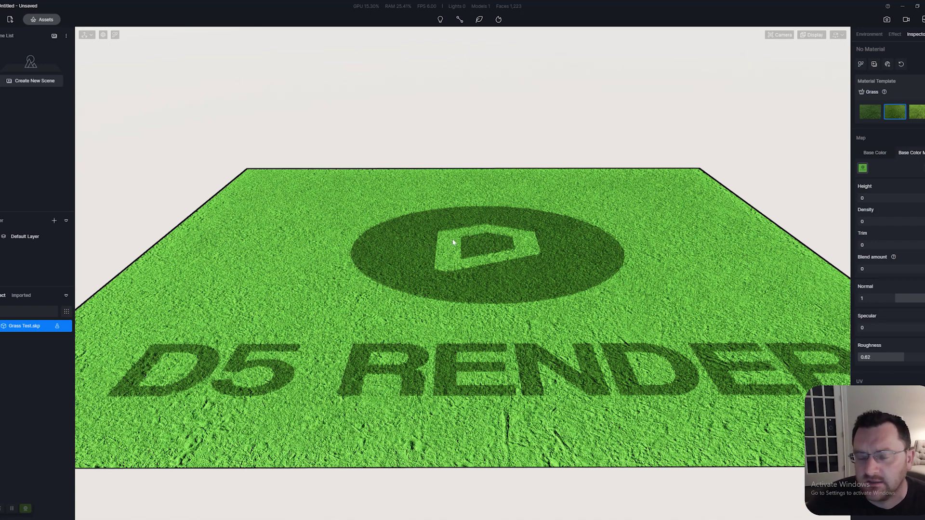
pyautogui.scroll(3, 458, 239)
pyautogui.scroll(1, 457, 239)
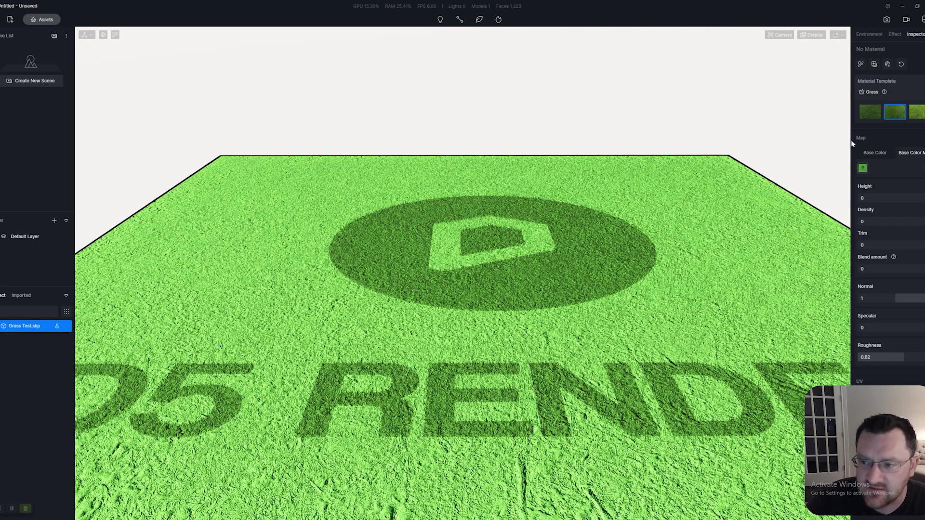
pyautogui.click(868, 112)
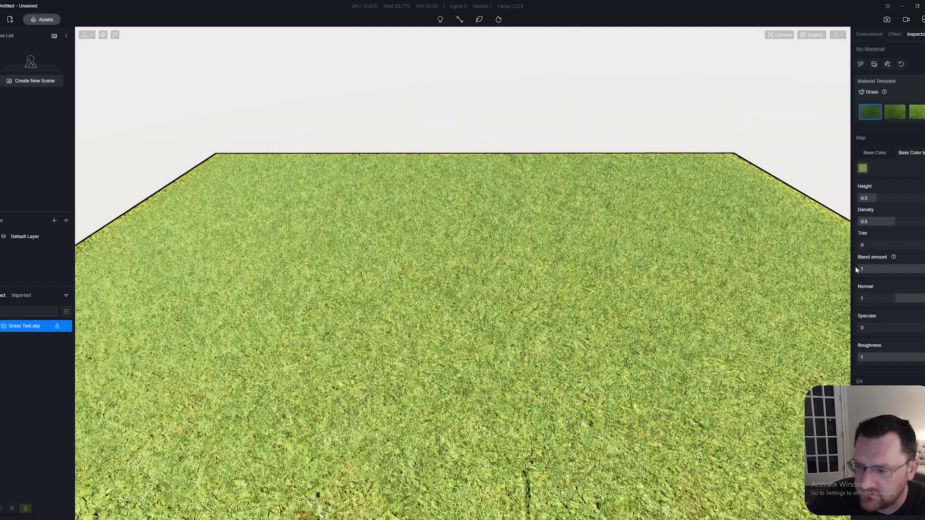
pyautogui.moveTo(863, 246); pyautogui.dragTo(870, 245)
pyautogui.moveTo(876, 197); pyautogui.dragTo(907, 195)
pyautogui.scroll(5, 593, 357)
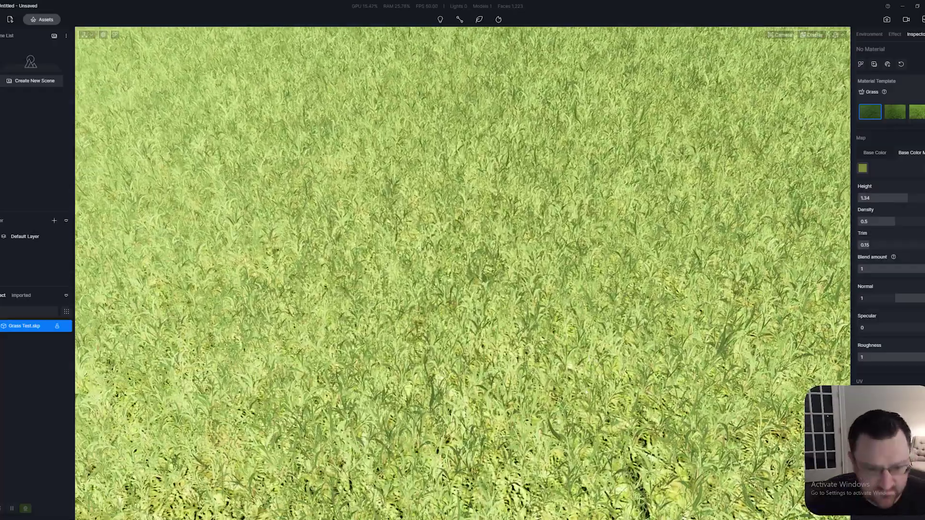
pyautogui.moveTo(591, 354); pyautogui.dragTo(563, 244, button='right')
pyautogui.scroll(-3, 563, 244)
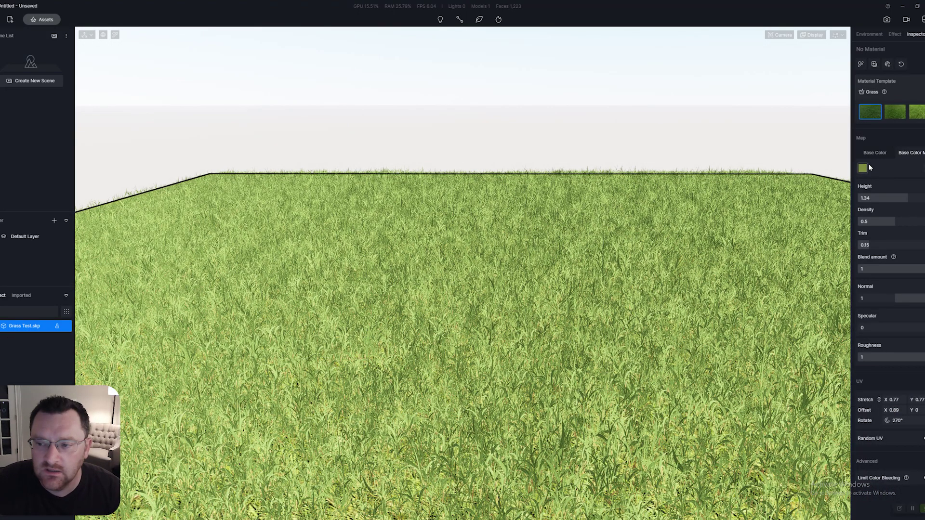
# Step: Load scmkq3p_4K_Albedo from the grass_dried_scmkq3p0 folder in Megascans Materials as the grass's base color map
pyautogui.click(883, 171)
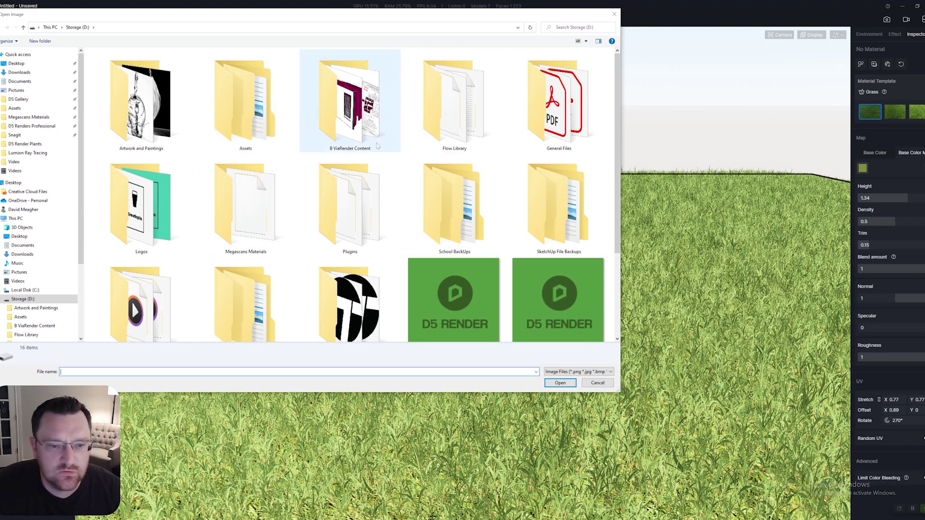
pyautogui.doubleClick(249, 228)
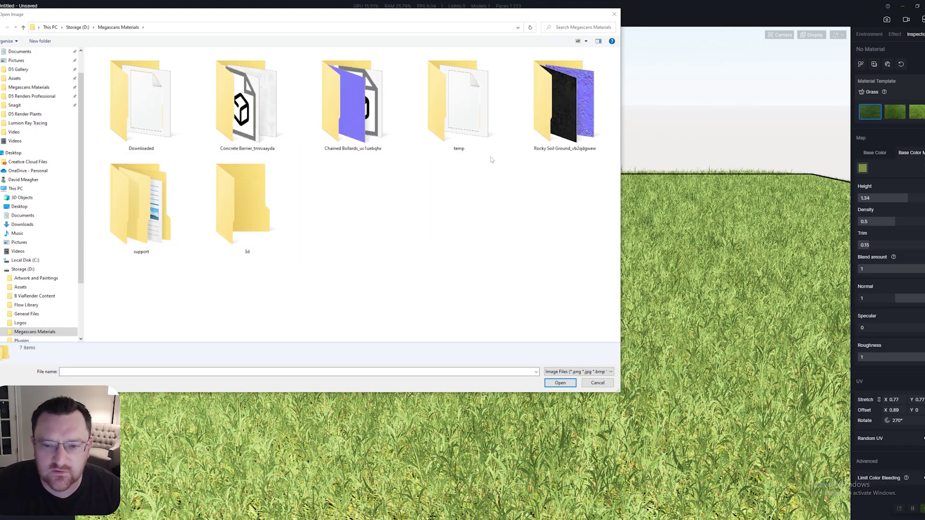
pyautogui.doubleClick(177, 122)
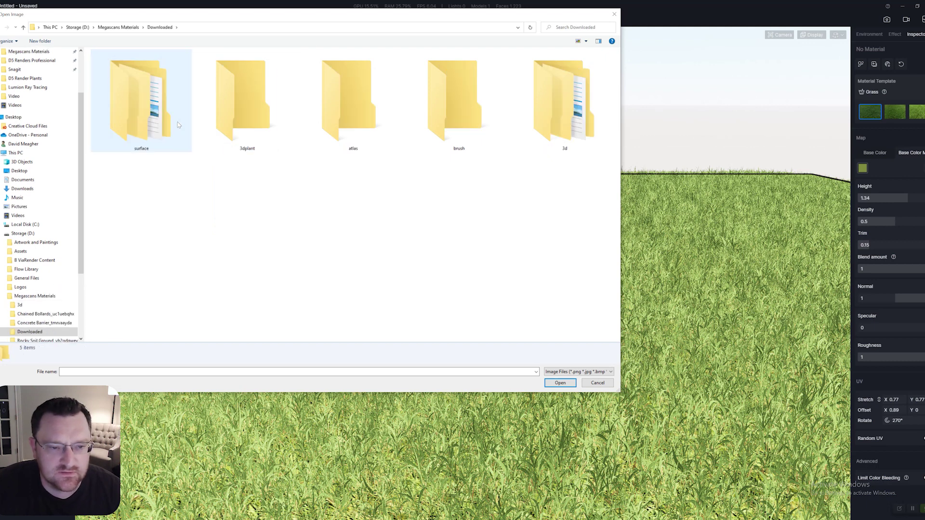
pyautogui.doubleClick(167, 126)
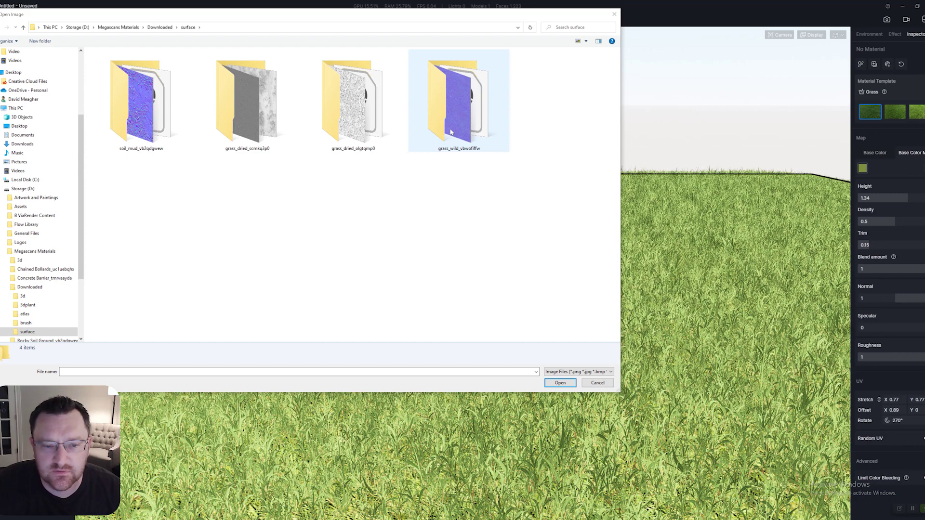
pyautogui.doubleClick(268, 135)
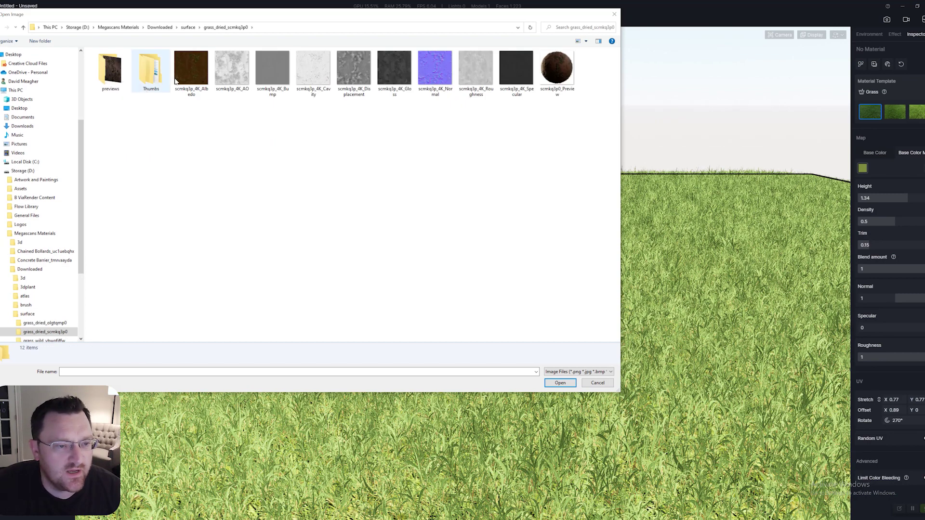
pyautogui.doubleClick(191, 73)
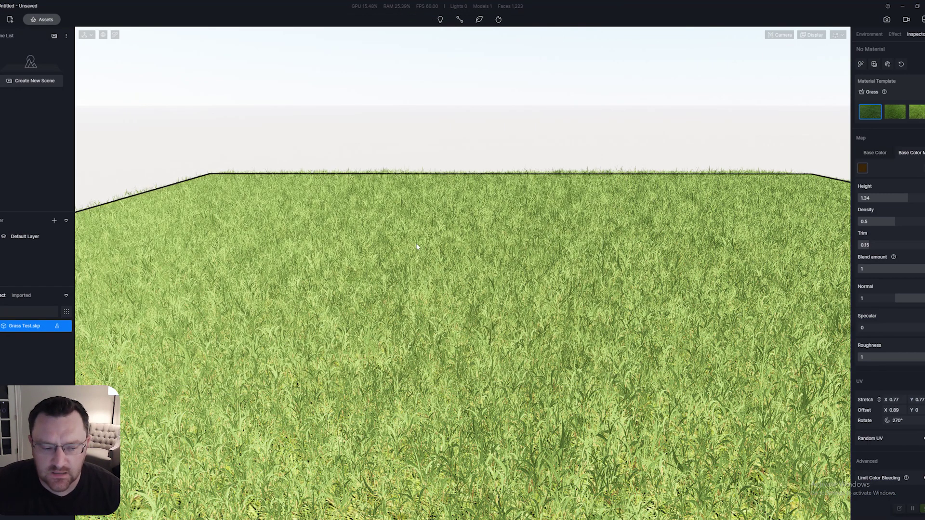
pyautogui.scroll(-5, 560, 244)
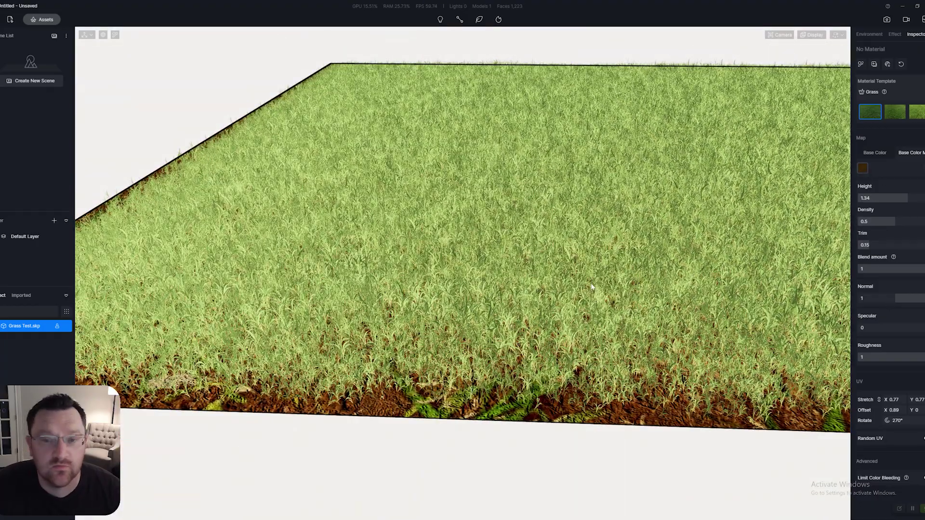
# Step: Set the grass height, density and trim to 0
pyautogui.moveTo(904, 198); pyautogui.dragTo(765, 200)
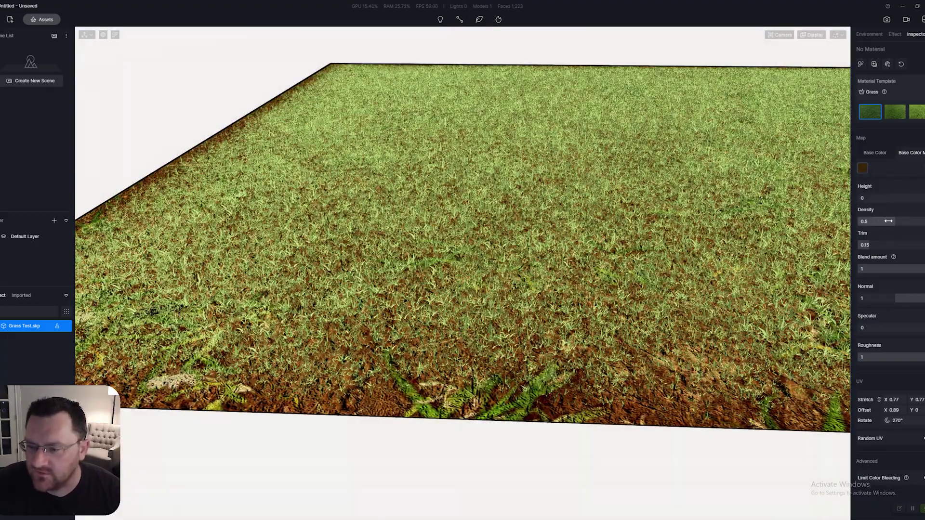
pyautogui.moveTo(887, 221); pyautogui.dragTo(824, 247)
pyautogui.moveTo(626, 326); pyautogui.dragTo(600, 357, button='right')
pyautogui.scroll(2, 608, 331)
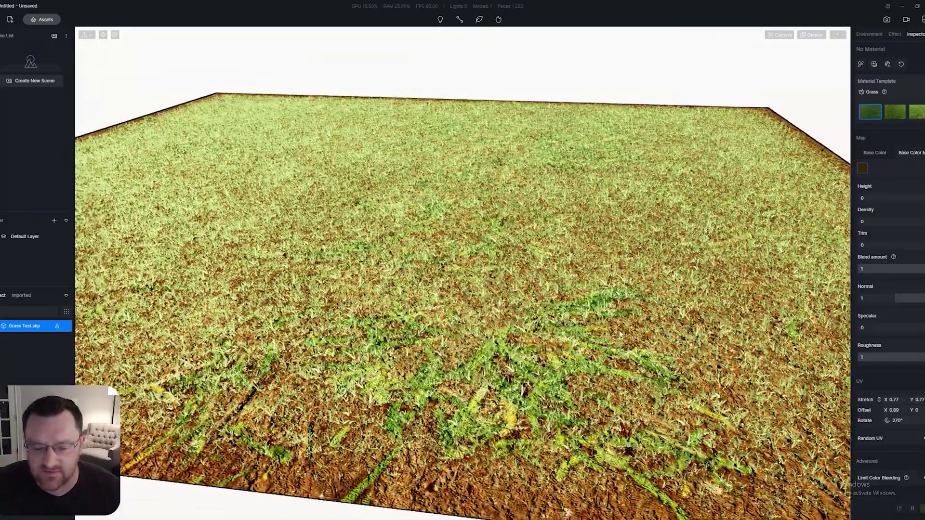
# Step: Set the grass height to 0.69 and the density to 0.22
pyautogui.moveTo(578, 443); pyautogui.dragTo(617, 411, button='middle')
pyautogui.scroll(5, 613, 348)
pyautogui.moveTo(613, 347); pyautogui.dragTo(660, 350, button='middle')
pyautogui.scroll(-4, 766, 347)
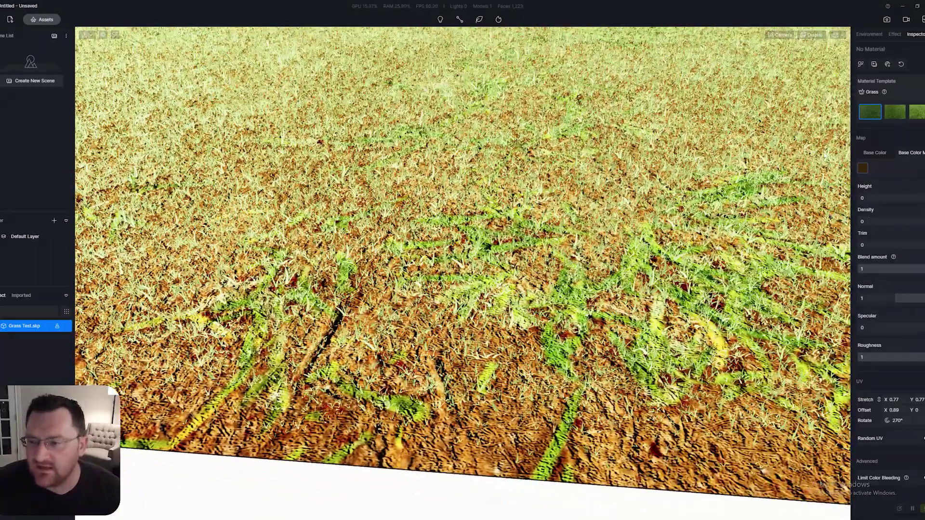
pyautogui.moveTo(862, 198); pyautogui.dragTo(883, 198)
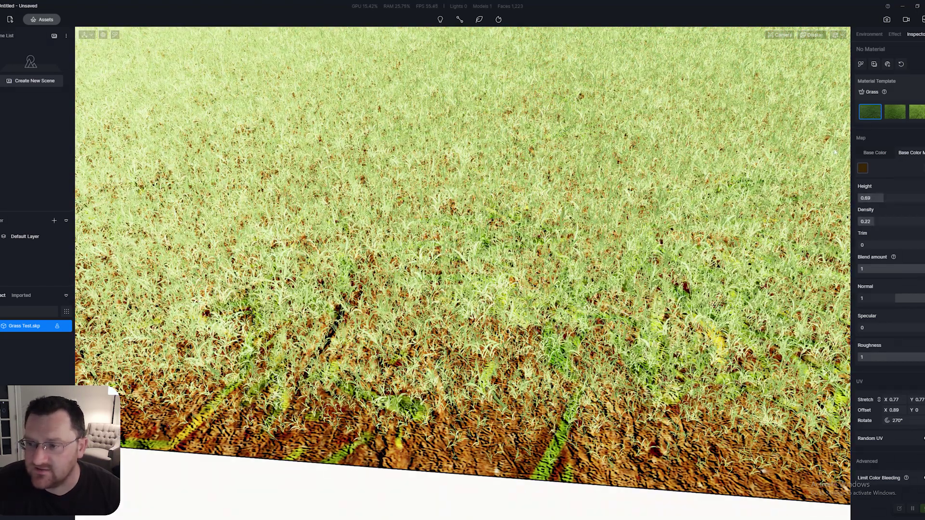
# Step: Switch to the second grass preset and apply scmkq3p_4K_Albedo as its base color map
pyautogui.click(896, 113)
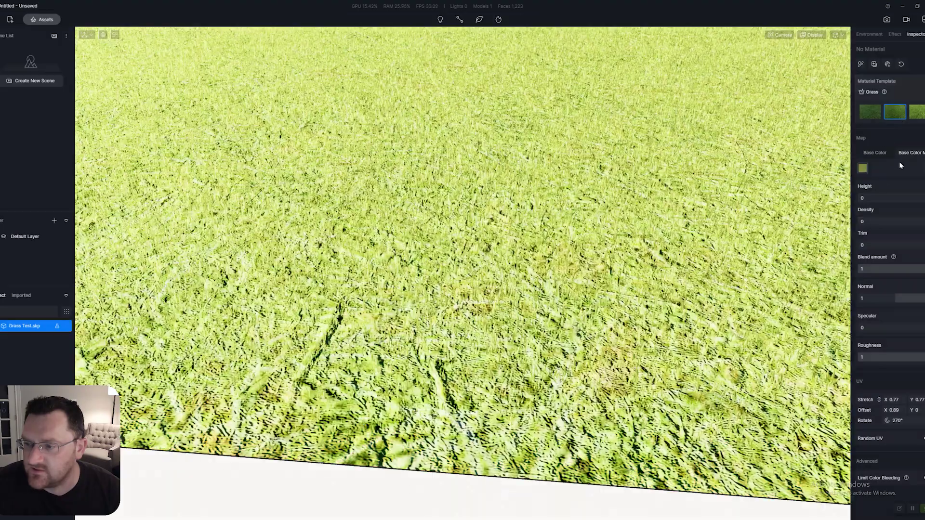
pyautogui.click(898, 161)
pyautogui.doubleClick(191, 70)
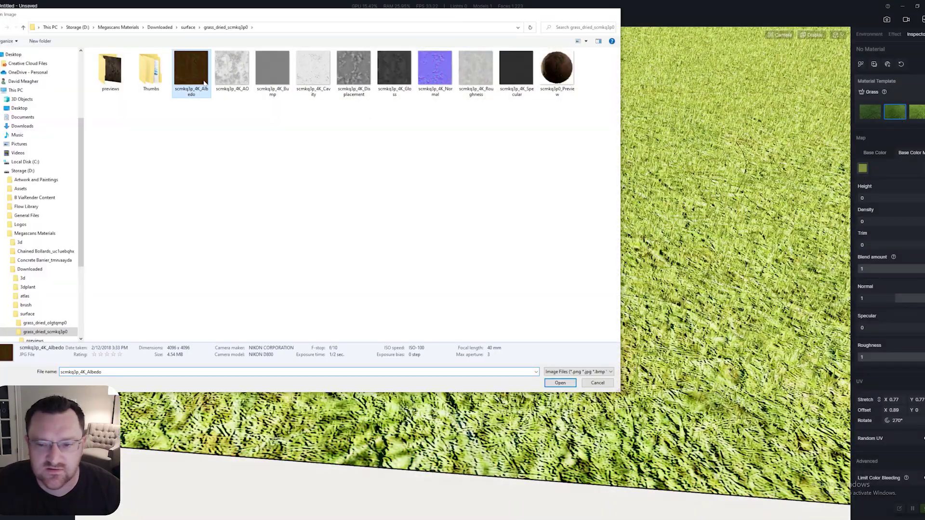
pyautogui.click(892, 118)
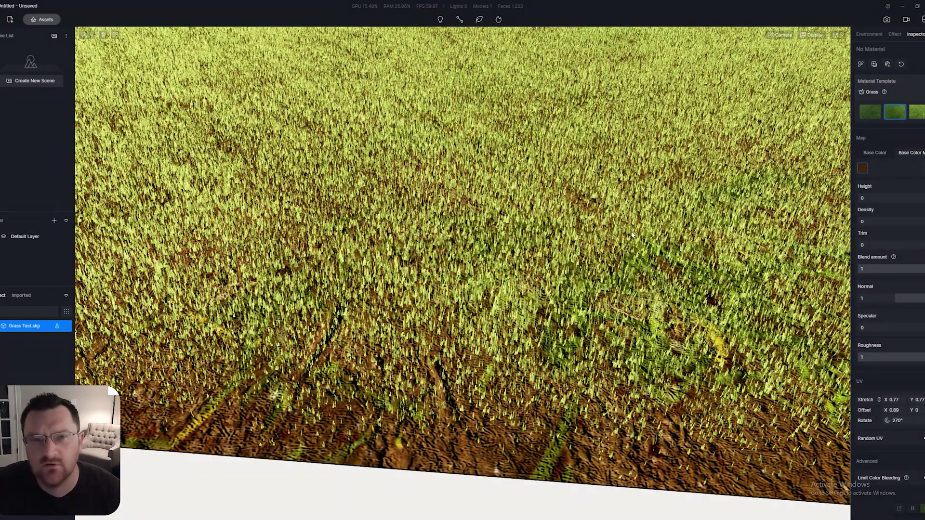
# Step: Set the grass height to 0.31 for the second preset
pyautogui.moveTo(559, 238); pyautogui.dragTo(562, 255, button='right')
pyautogui.moveTo(561, 256); pyautogui.dragTo(560, 201, button='middle')
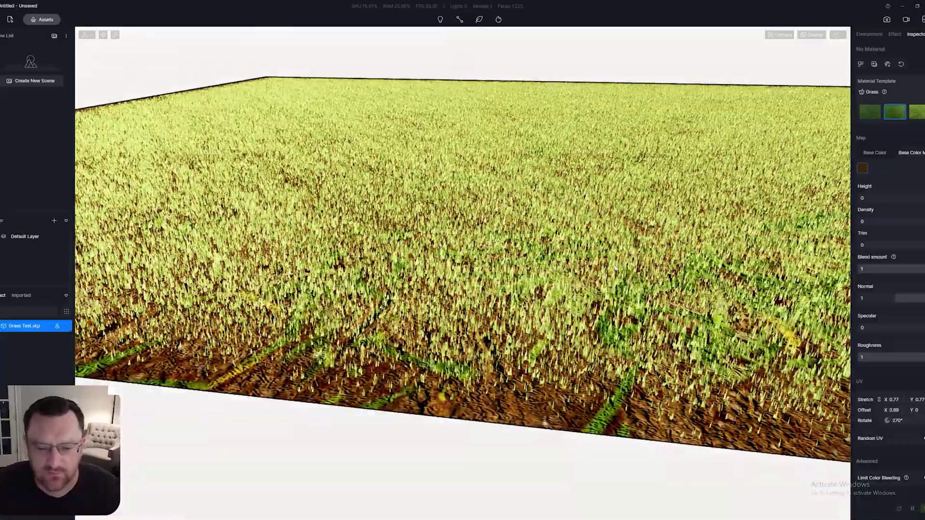
pyautogui.scroll(5, 560, 201)
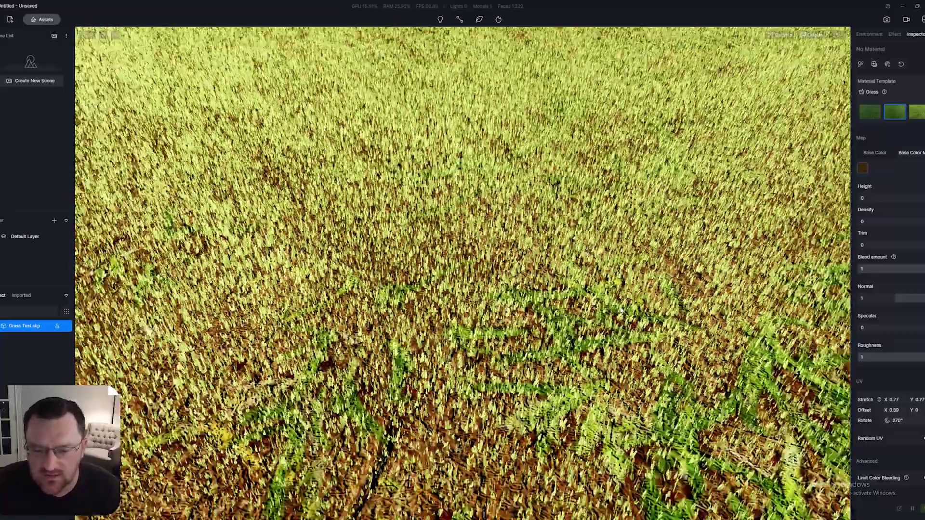
pyautogui.moveTo(622, 311); pyautogui.dragTo(602, 265, button='right')
pyautogui.moveTo(602, 265); pyautogui.dragTo(593, 248, button='middle')
pyautogui.scroll(3, 593, 247)
pyautogui.scroll(-4, 588, 250)
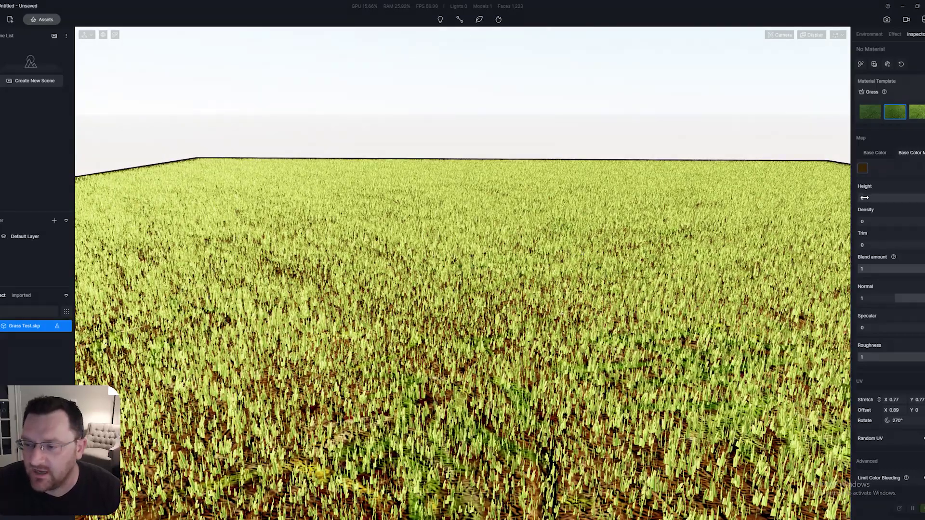
pyautogui.moveTo(864, 198); pyautogui.dragTo(870, 198)
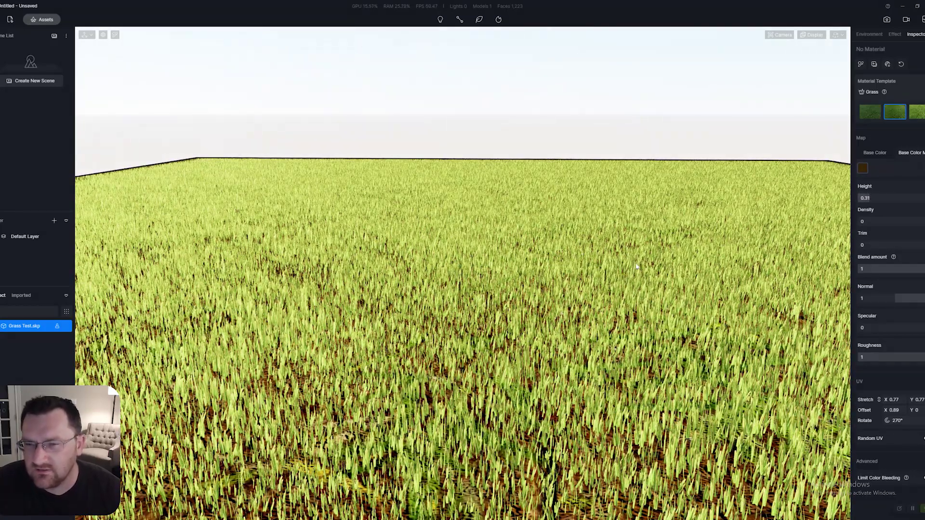
# Step: Set the grass blend amount to 0 so the blades take the base color map's colors
pyautogui.moveTo(611, 274); pyautogui.dragTo(606, 327, button='right')
pyautogui.scroll(-3, 619, 274)
pyautogui.scroll(3, 616, 340)
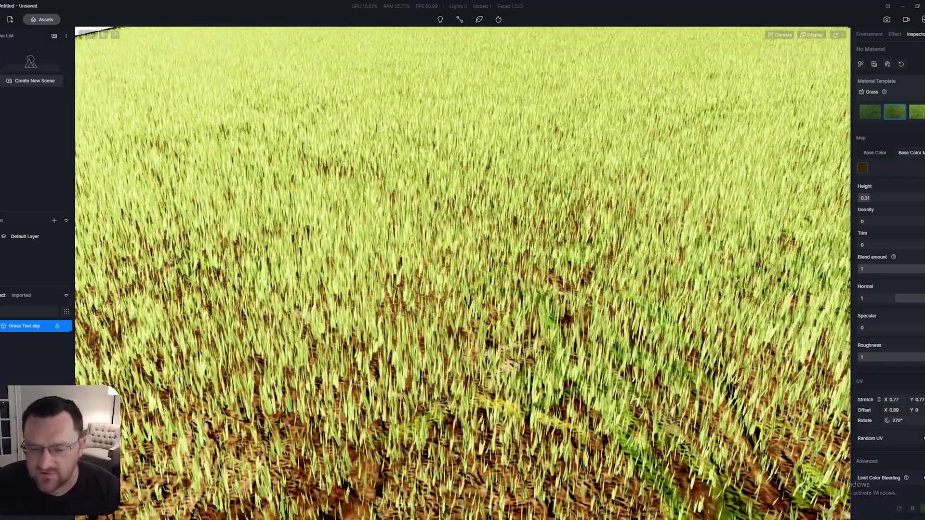
pyautogui.scroll(4, 590, 340)
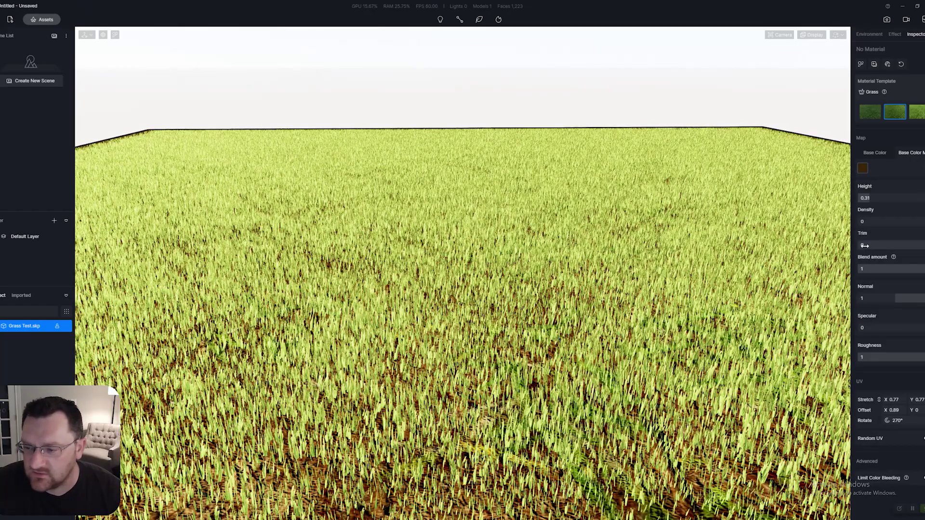
pyautogui.moveTo(894, 268); pyautogui.dragTo(832, 276)
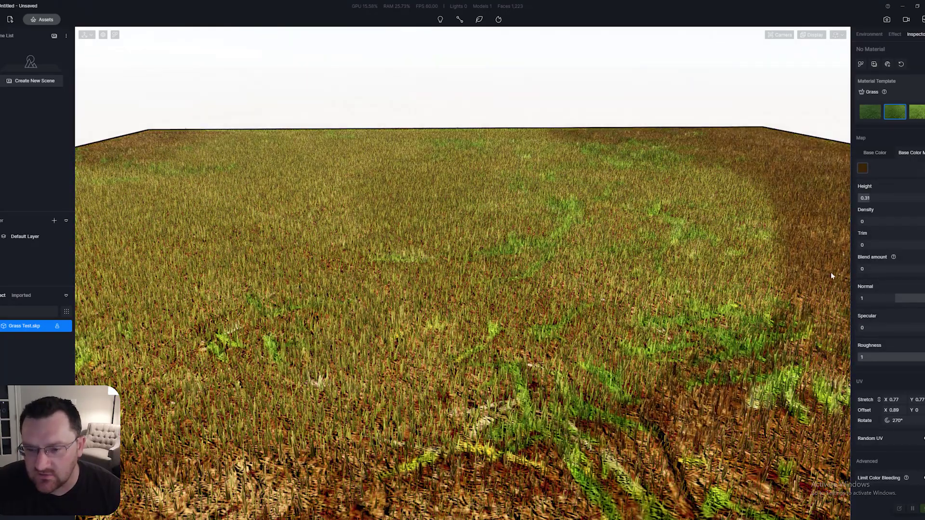
pyautogui.moveTo(568, 371); pyautogui.dragTo(568, 349, button='right')
pyautogui.moveTo(569, 349); pyautogui.dragTo(571, 286, button='middle')
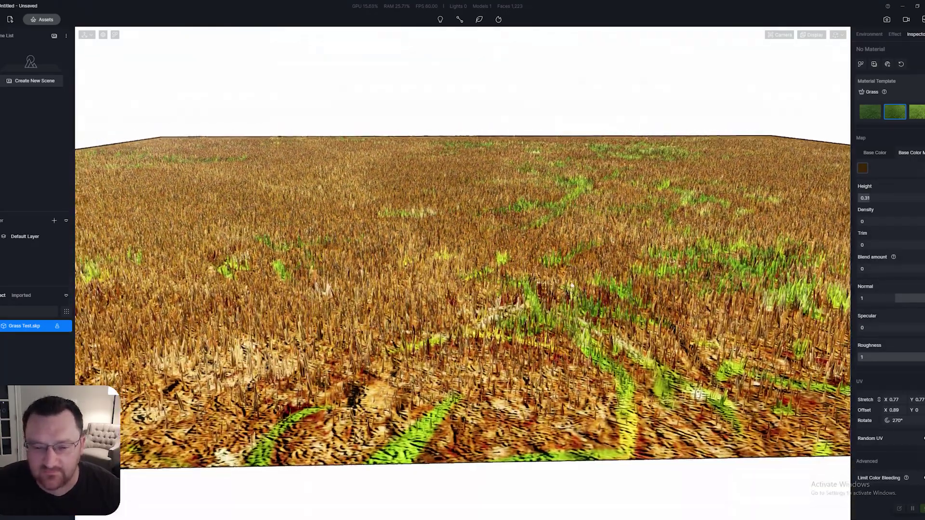
pyautogui.scroll(3, 572, 286)
# Step: Try a blend amount of 0.13 on the grass and return it to 0
pyautogui.moveTo(859, 270); pyautogui.dragTo(867, 270)
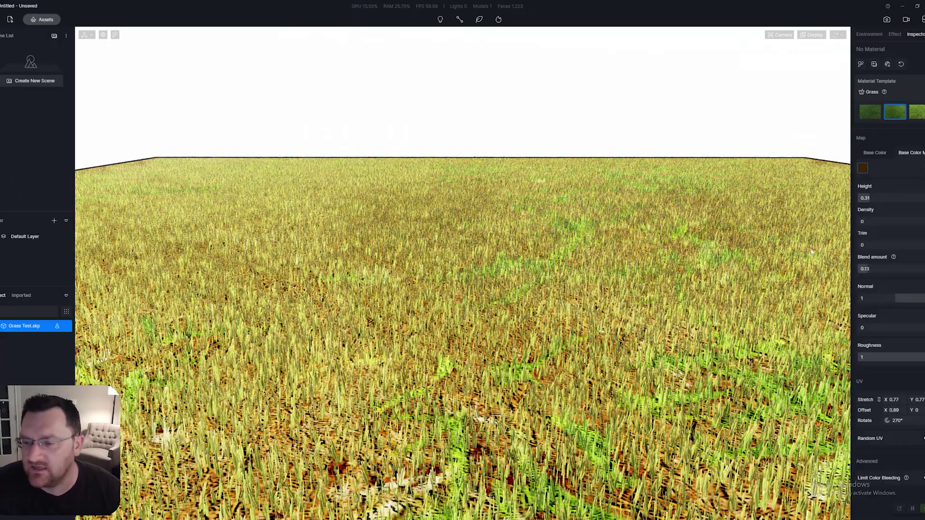
pyautogui.moveTo(812, 251); pyautogui.dragTo(718, 332, button='right')
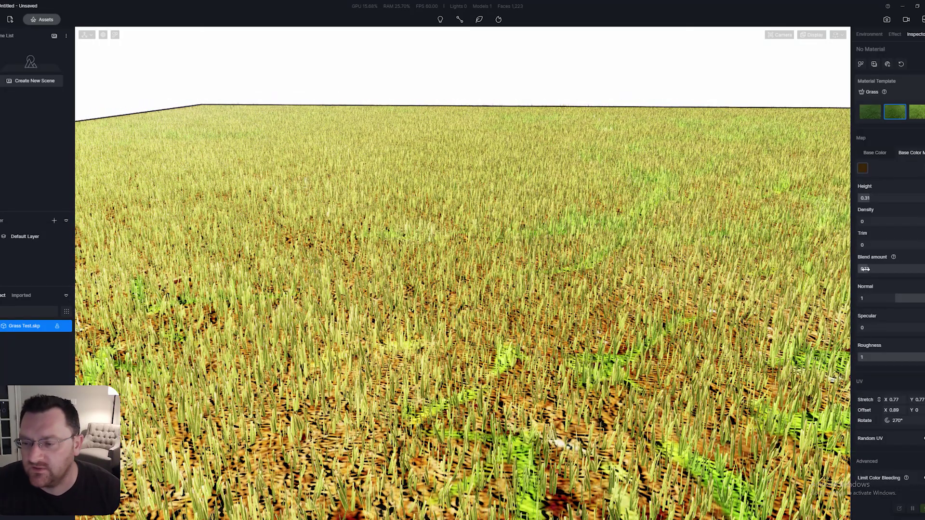
pyautogui.moveTo(864, 269); pyautogui.dragTo(856, 271)
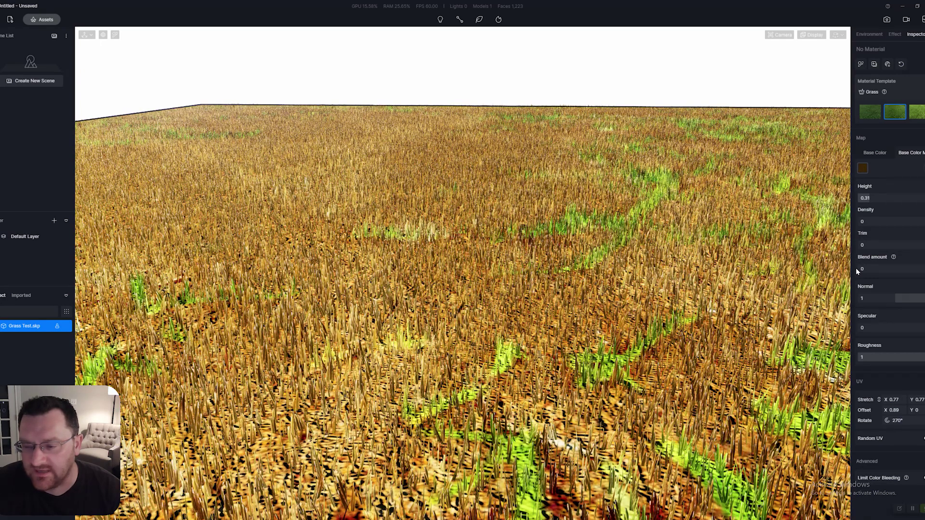
pyautogui.moveTo(675, 309); pyautogui.dragTo(698, 256, button='right')
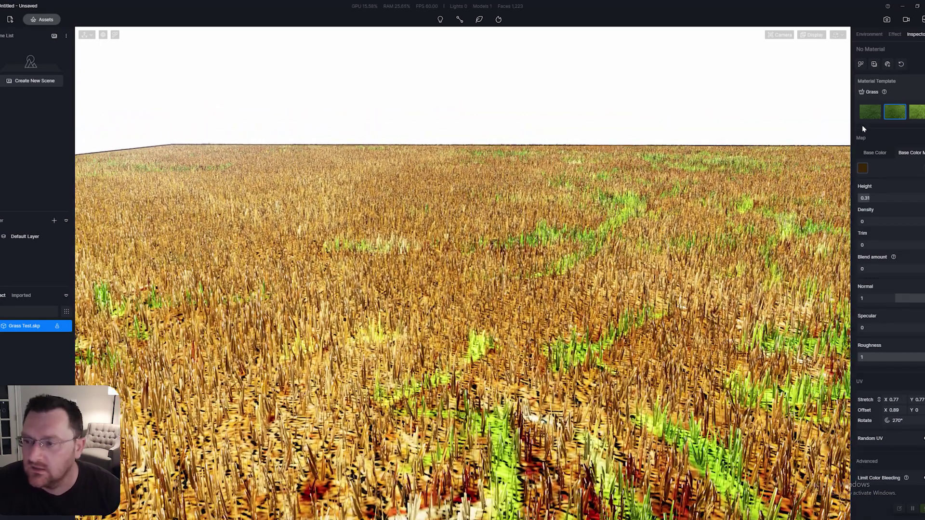
# Step: Replace the grass's base color map with vb2qdgwew_4K_Albedo from the soil_mud_vb2qdgwew folder, keeping the blend amount at 0
pyautogui.click(861, 169)
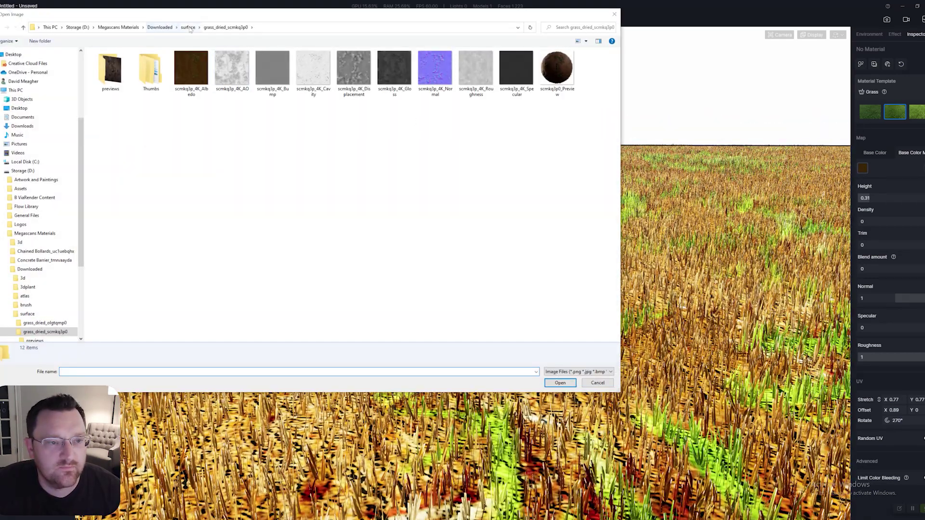
pyautogui.click(188, 27)
pyautogui.doubleClick(171, 96)
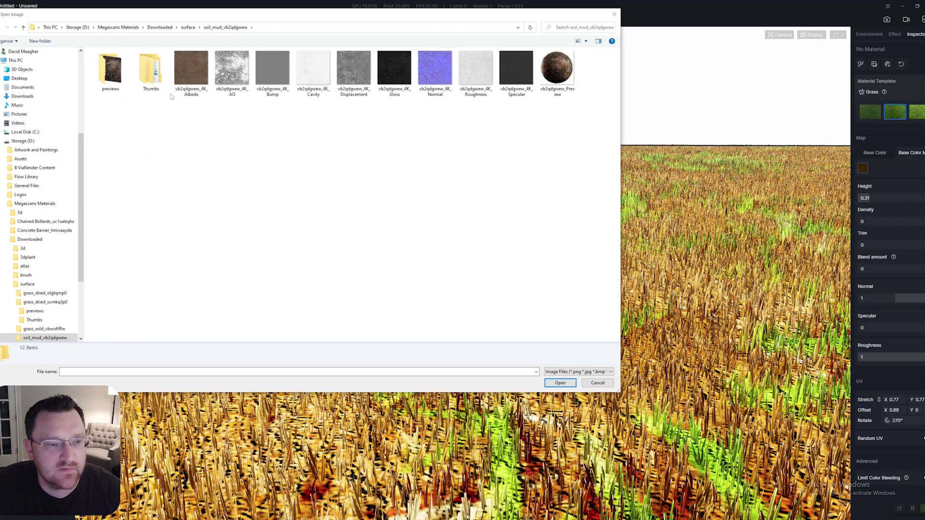
pyautogui.click(191, 72)
pyautogui.doubleClick(190, 73)
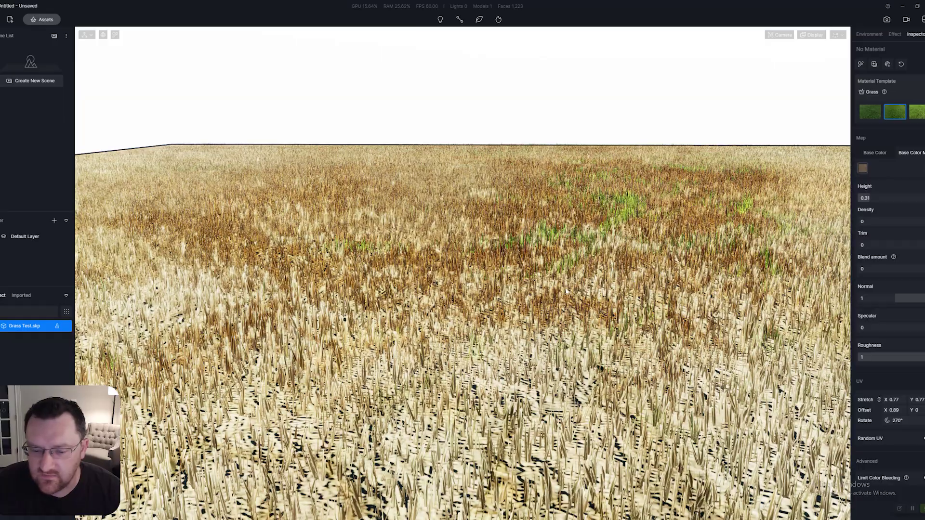
pyautogui.moveTo(545, 293); pyautogui.dragTo(530, 329, button='right')
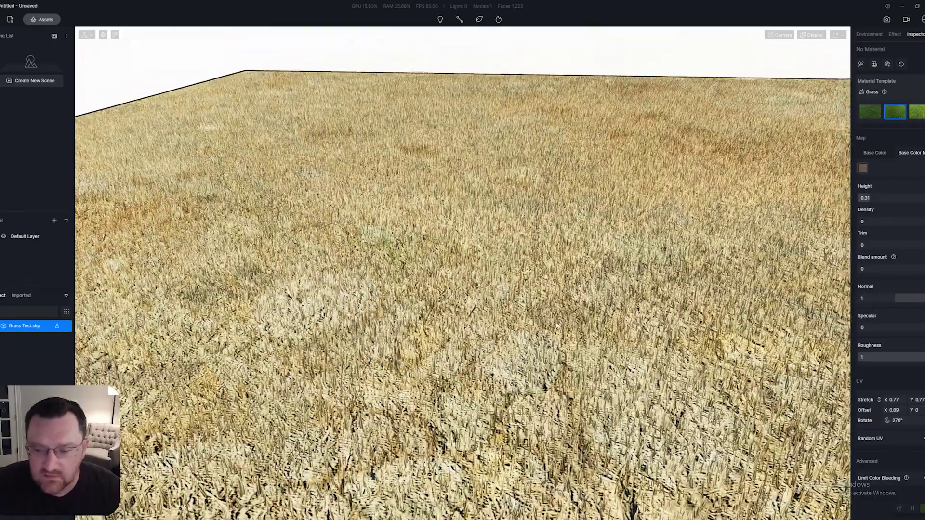
pyautogui.scroll(4, 530, 330)
pyautogui.moveTo(863, 269)
pyautogui.mouseDown()
pyautogui.moveTo(870, 270)
pyautogui.moveTo(853, 273)
pyautogui.mouseUp()
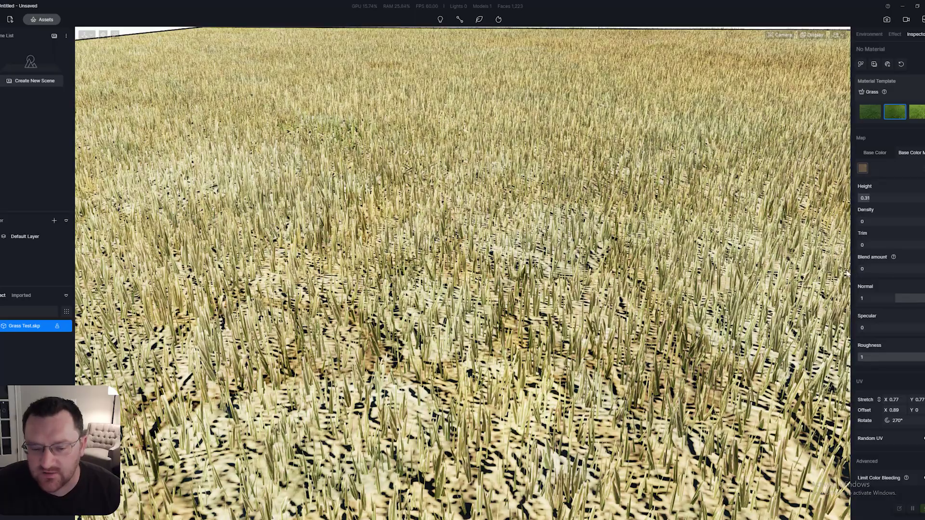
# Step: Set the Geo and Sky time of day to 05:05 PM in the environment settings
pyautogui.moveTo(644, 279); pyautogui.dragTo(603, 215, button='right')
pyautogui.scroll(-4, 634, 249)
pyautogui.scroll(-4, 635, 249)
pyautogui.scroll(3, 578, 307)
pyautogui.scroll(3, 577, 307)
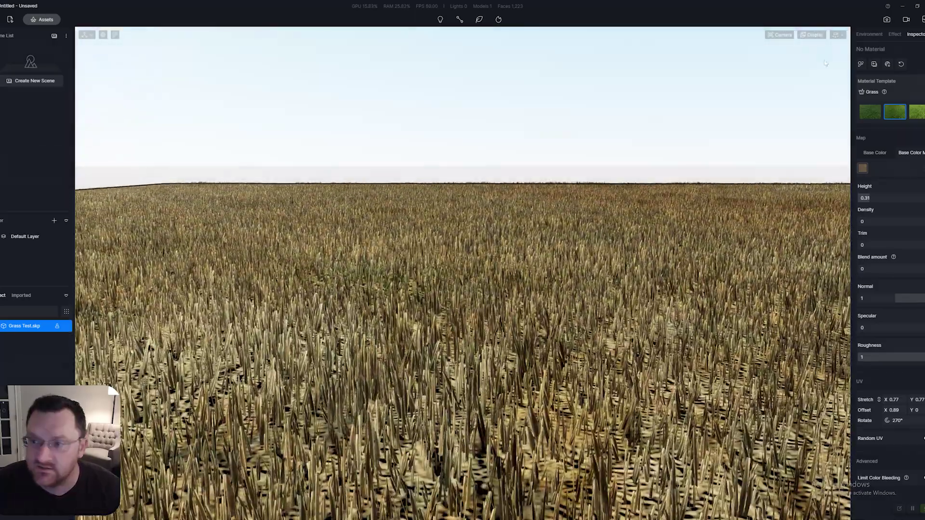
pyautogui.click(869, 35)
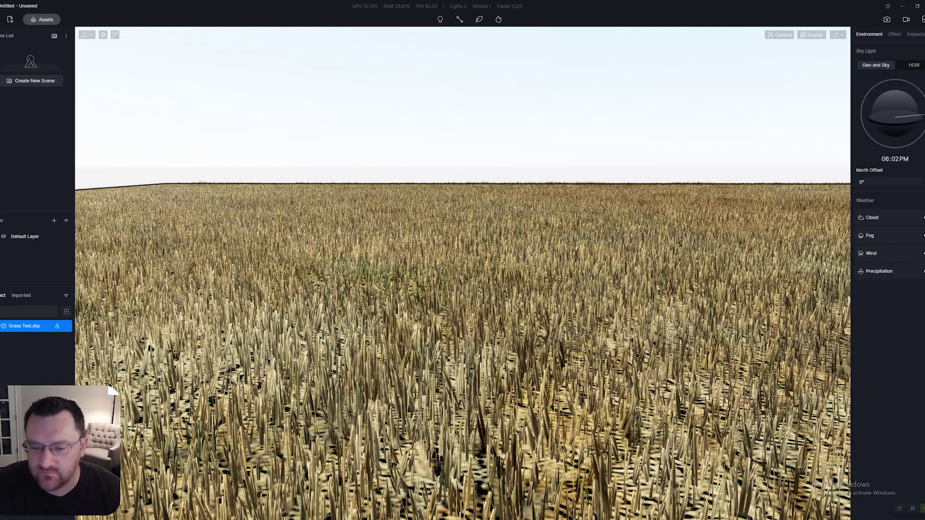
pyautogui.moveTo(921, 115); pyautogui.dragTo(922, 108)
# Step: Examine the dry grass across the field from closer and wider viewpoints under the new daylight
pyautogui.moveTo(635, 167); pyautogui.dragTo(657, 190, button='middle')
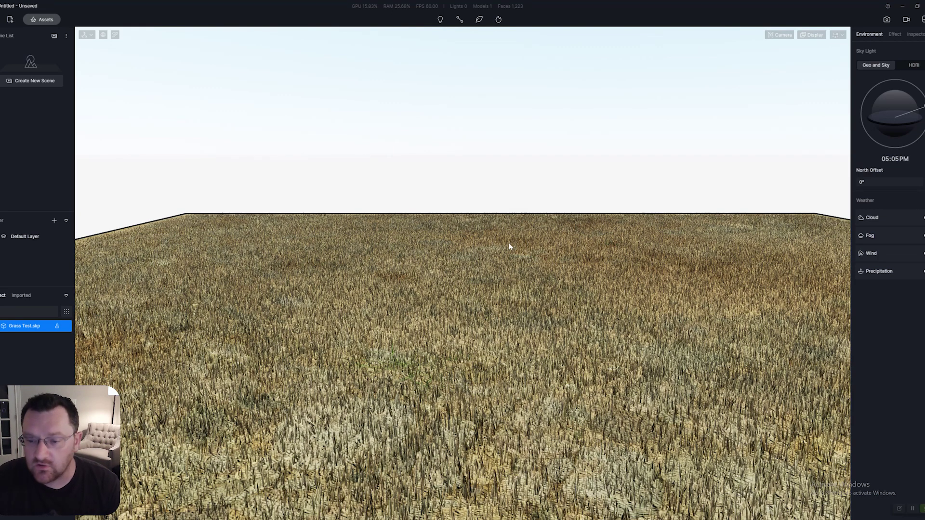
pyautogui.scroll(3, 508, 243)
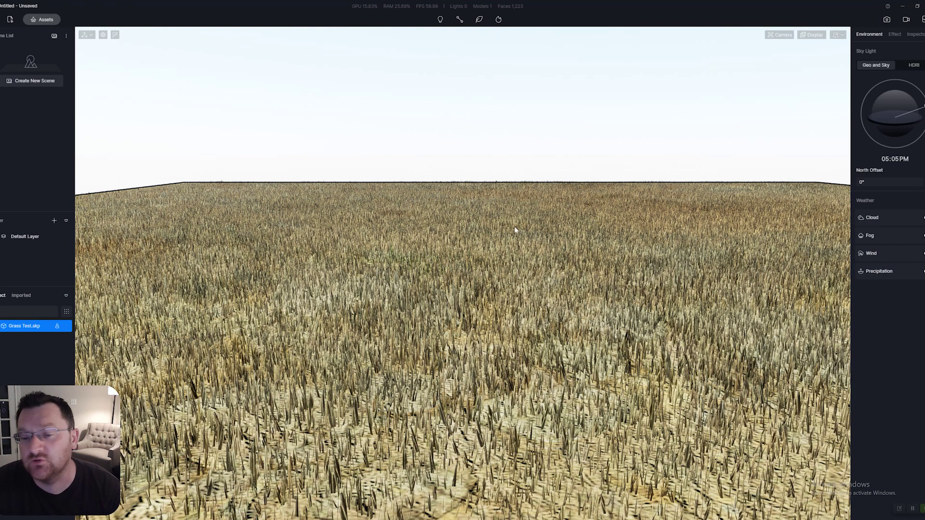
pyautogui.moveTo(527, 215); pyautogui.dragTo(640, 231, button='right')
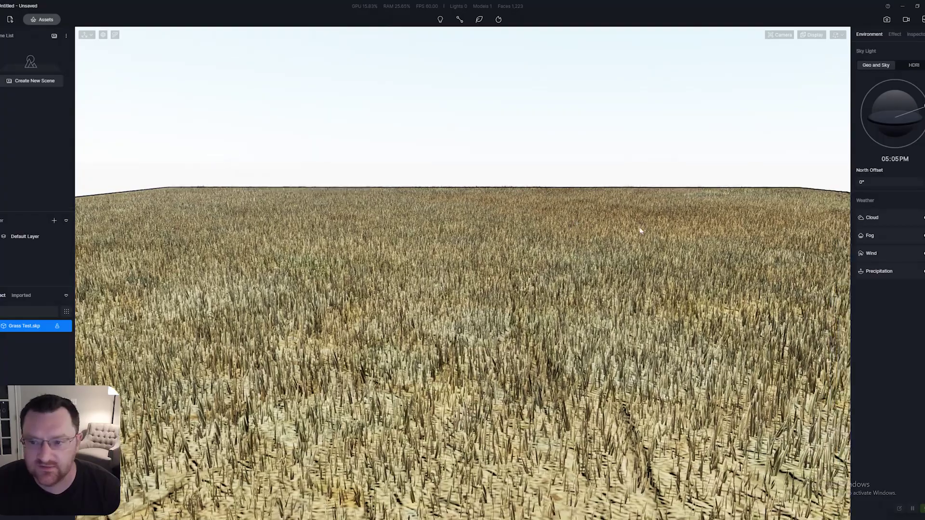
pyautogui.moveTo(640, 231); pyautogui.dragTo(603, 227, button='middle')
pyautogui.scroll(-2, 632, 271)
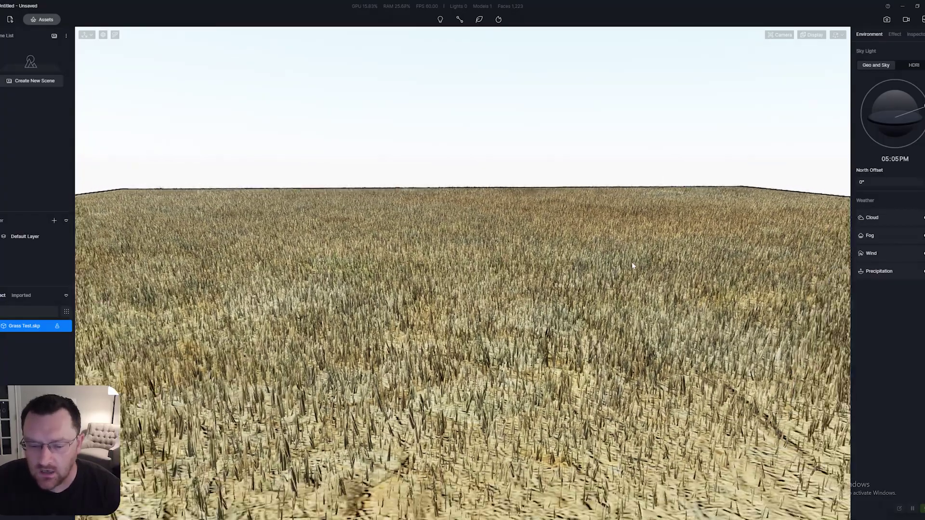
pyautogui.scroll(-2, 621, 260)
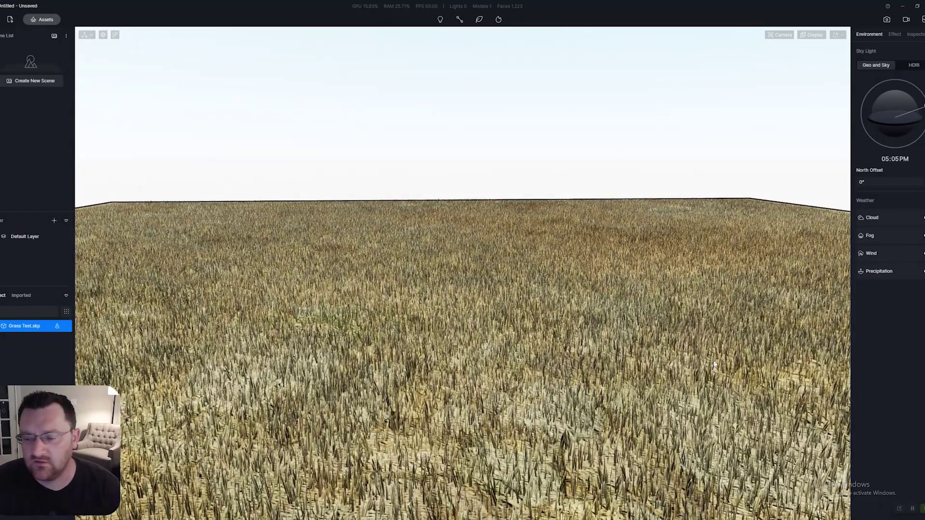